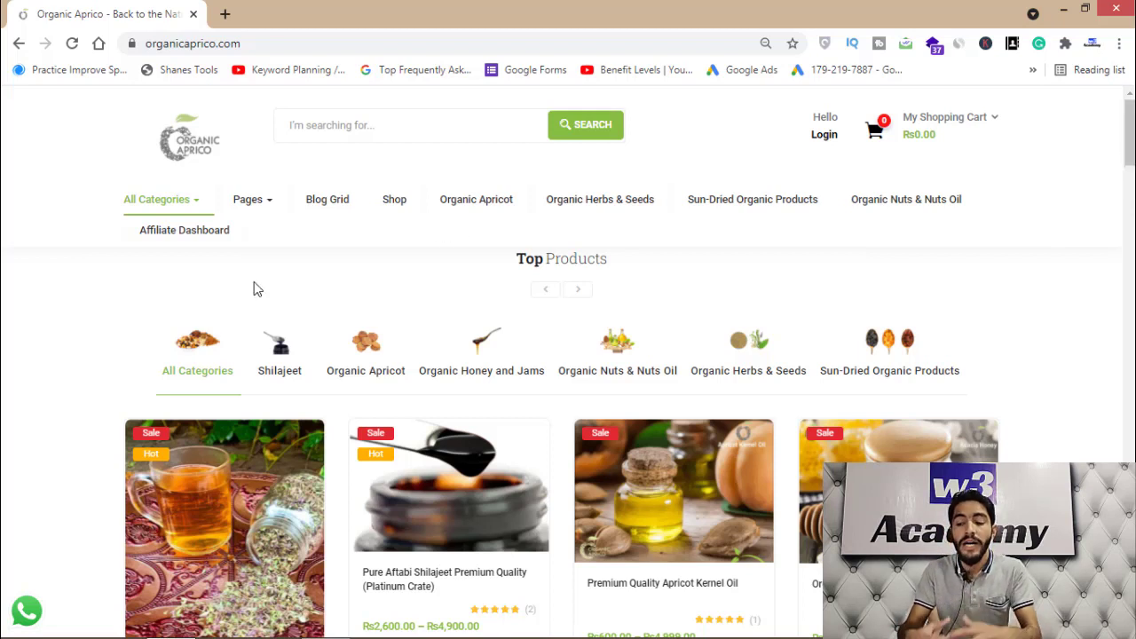
Search Google for 'omnisend' in a new tab and open the official Omnisend website
click(225, 13)
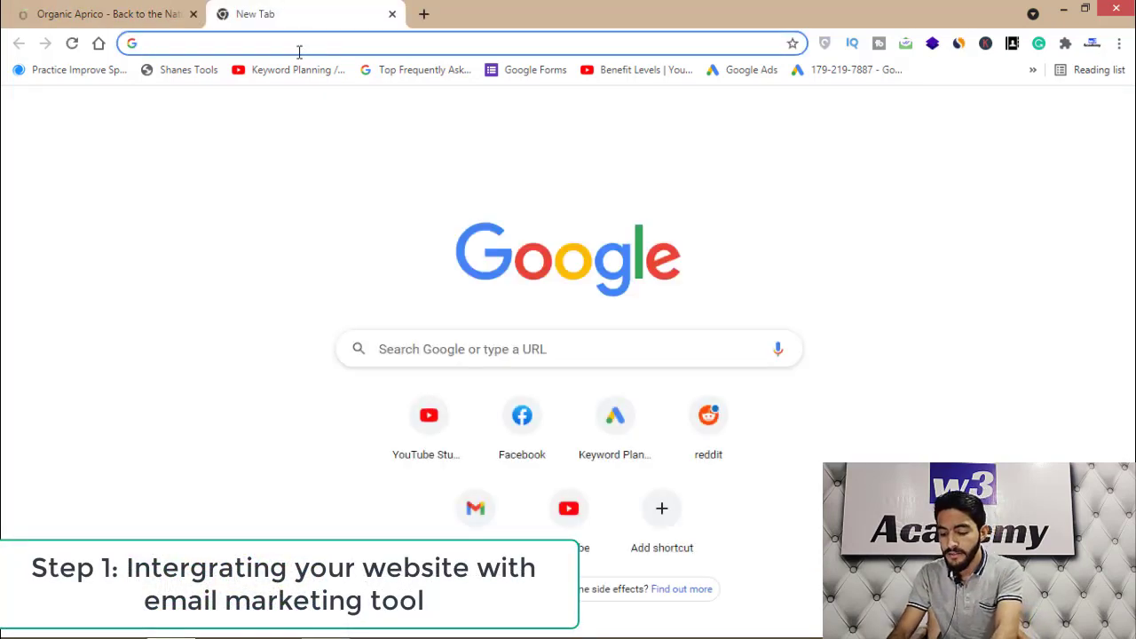
text(omnisend)
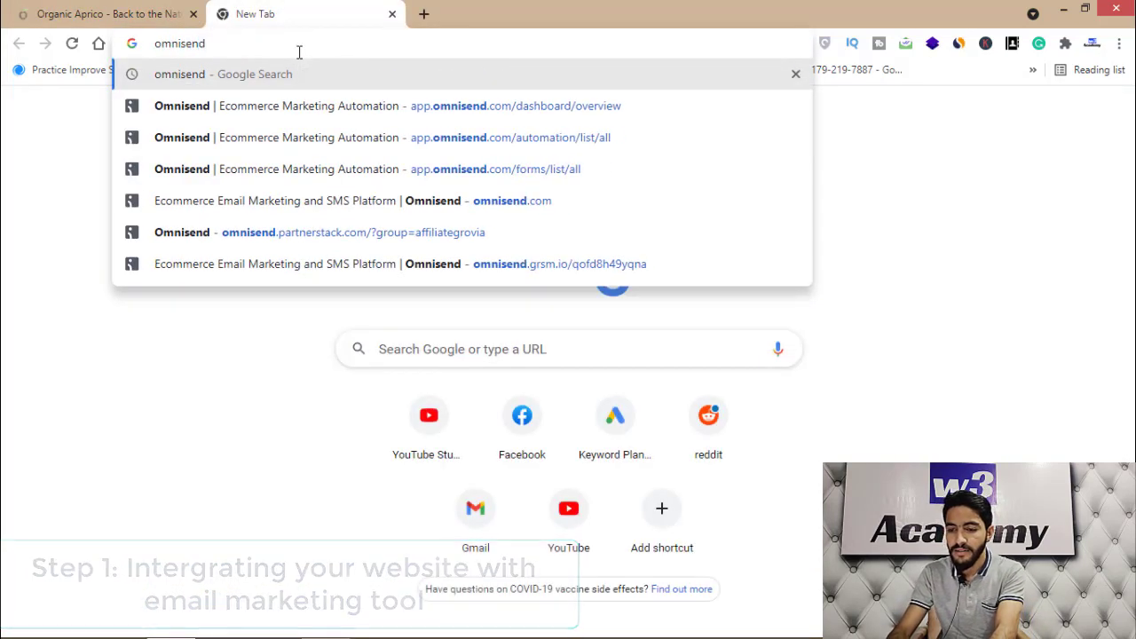
key(Return)
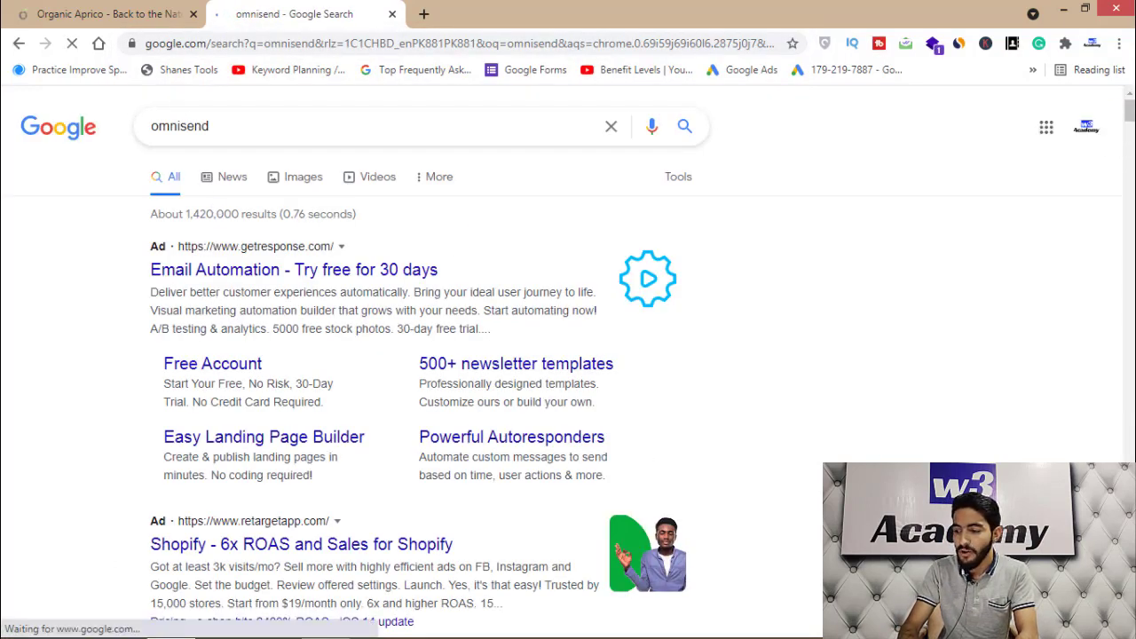
scroll(1129, 111, down, 5)
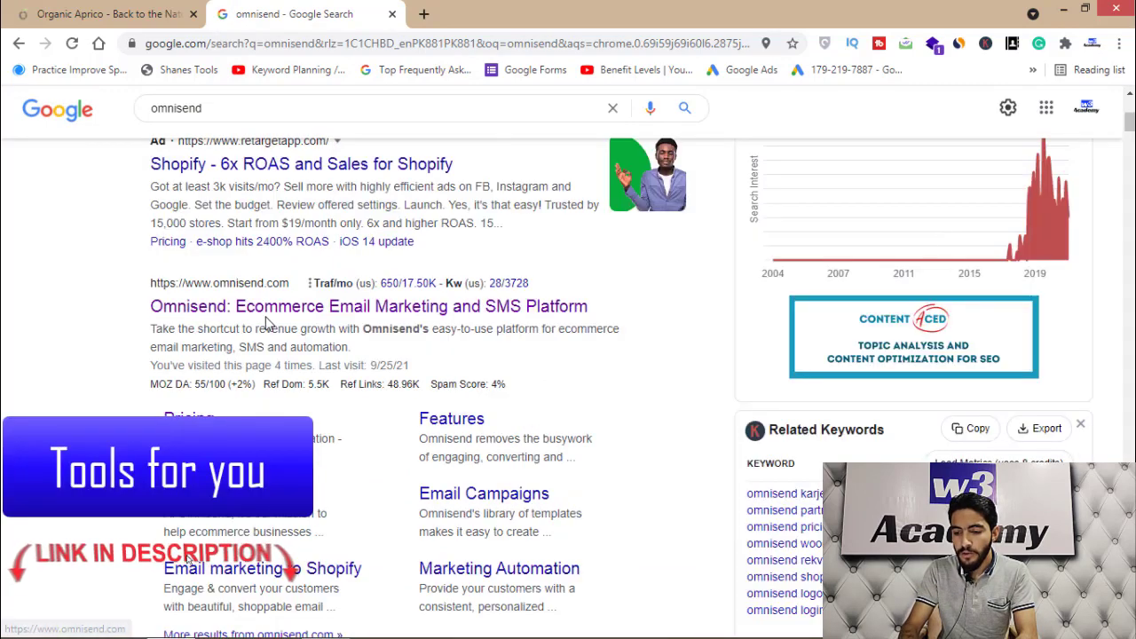
click(268, 323)
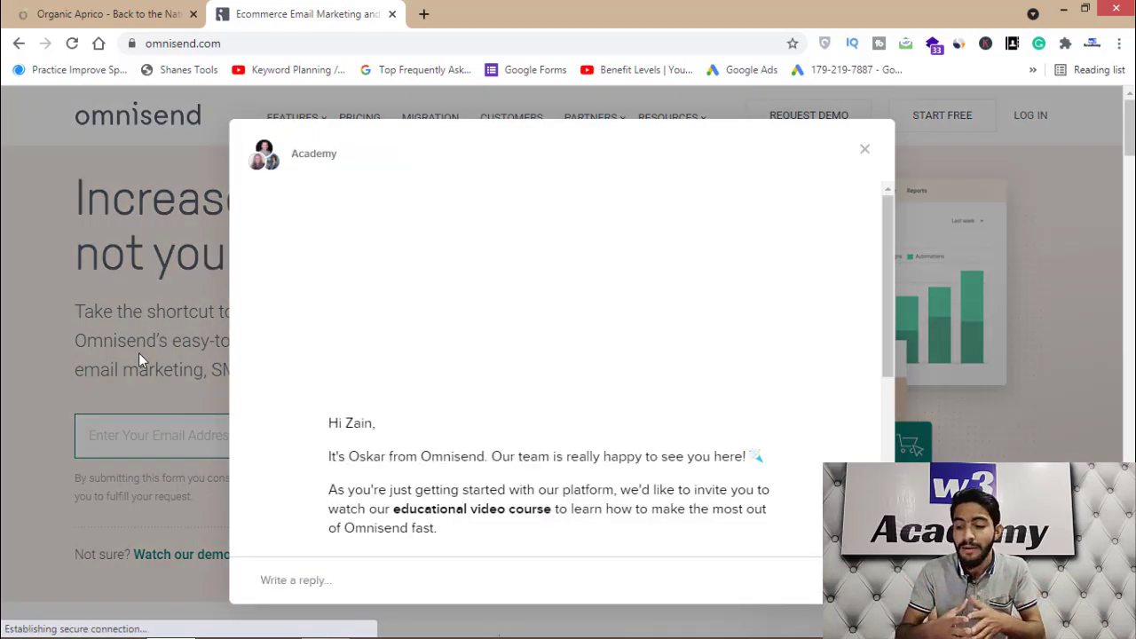
Dismiss the welcome chat and start a free Omnisend sign-up with the pasted email address
click(866, 151)
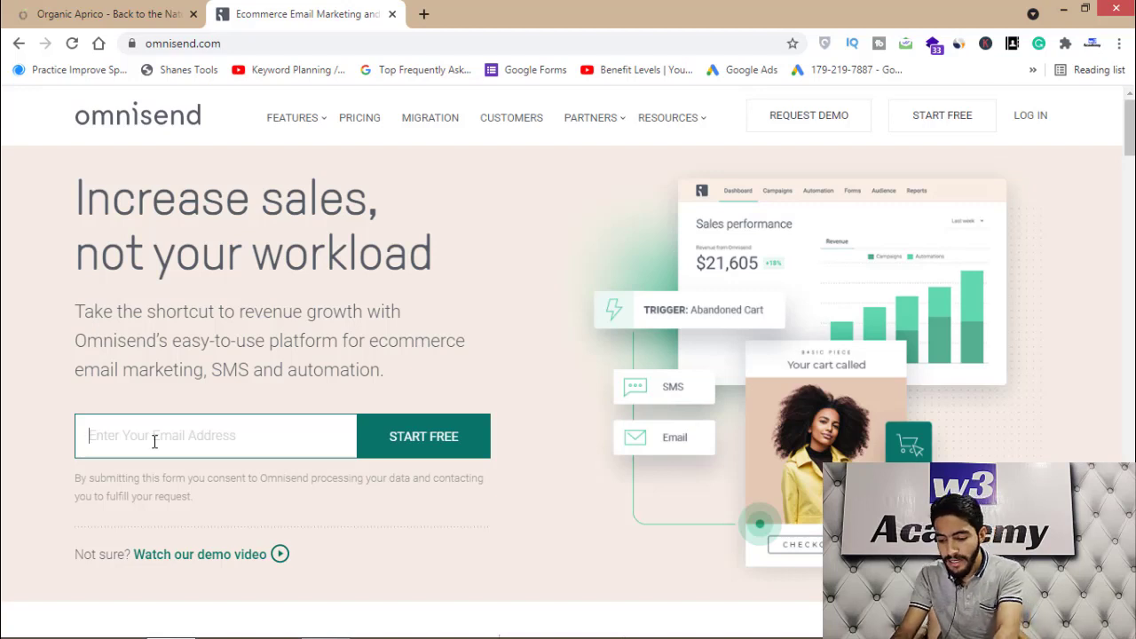
key(ctrl+v)
click(428, 450)
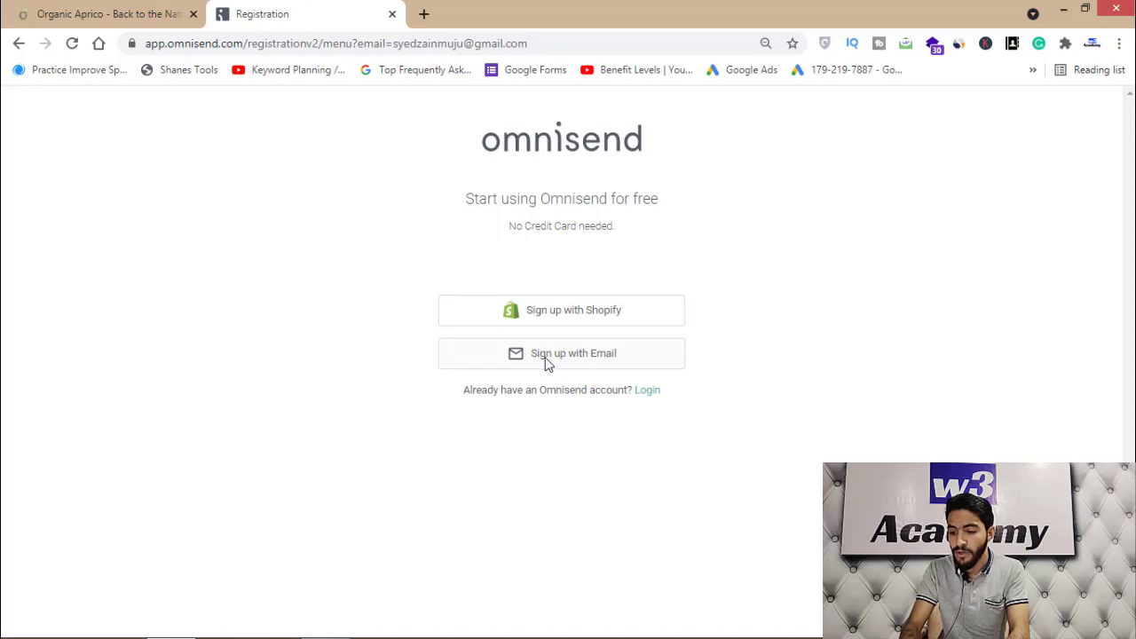
Choose email registration and answer None for current marketing software
click(547, 359)
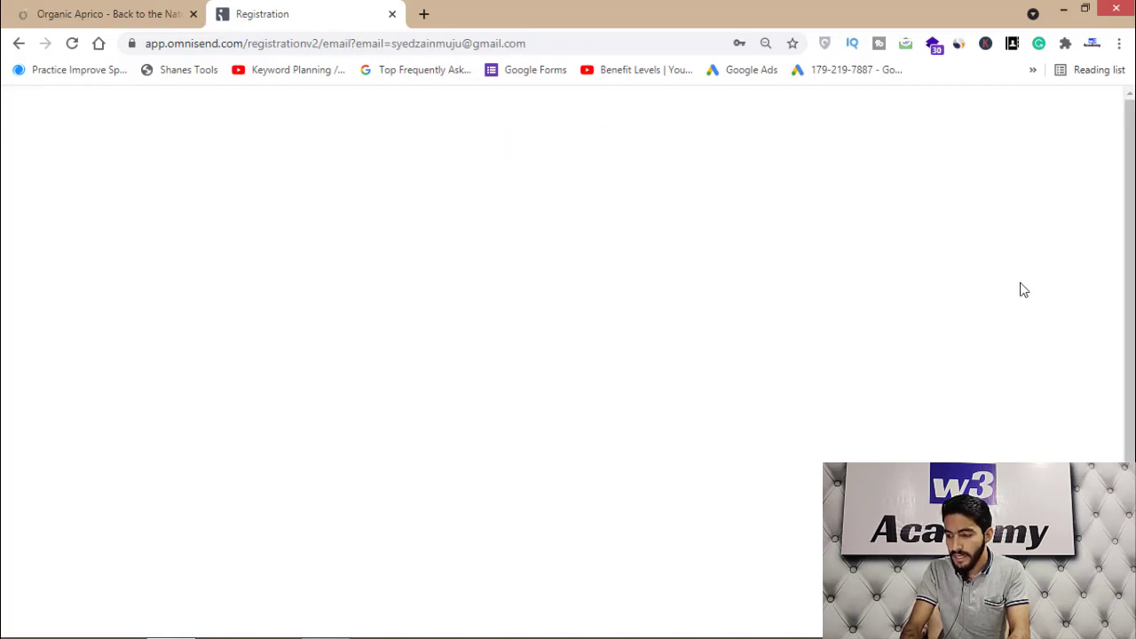
drag(439, 186, 652, 197)
click(520, 229)
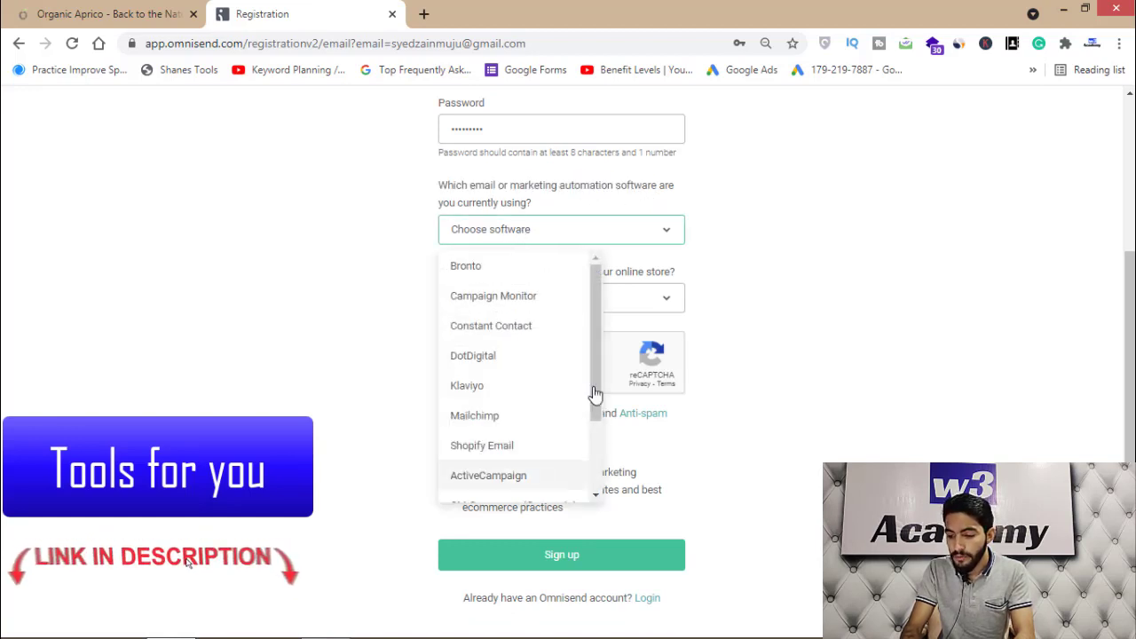
scroll(593, 417, down, 3)
click(466, 489)
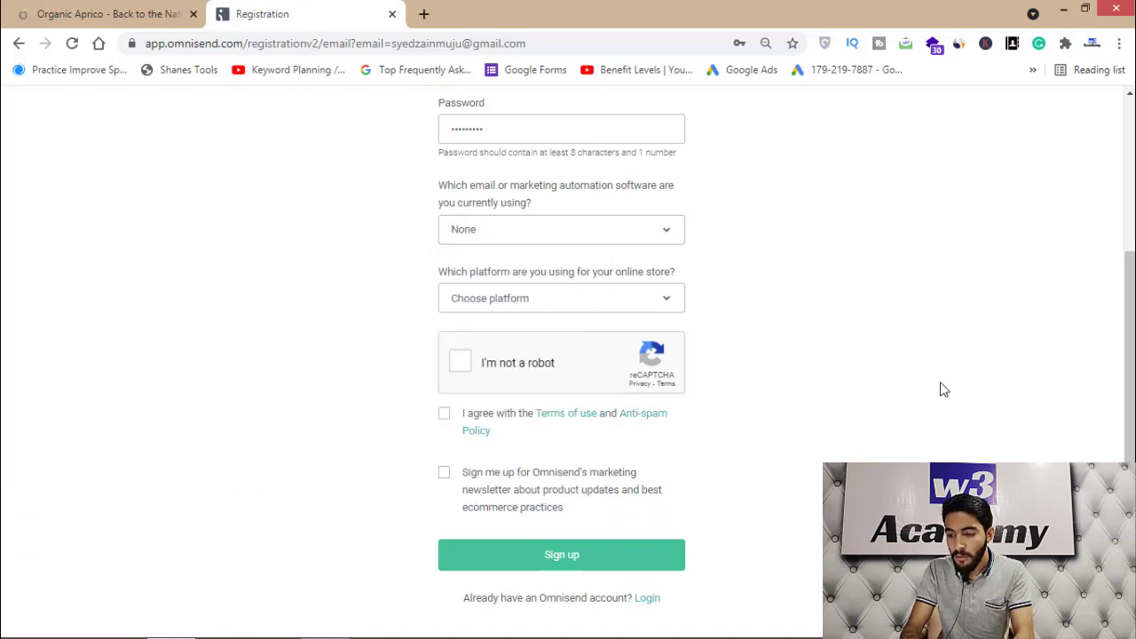
Select WooCommerce (WordPress) as the platform, pass reCAPTCHA, accept the terms and submit
scroll(937, 388, down, 1)
click(594, 280)
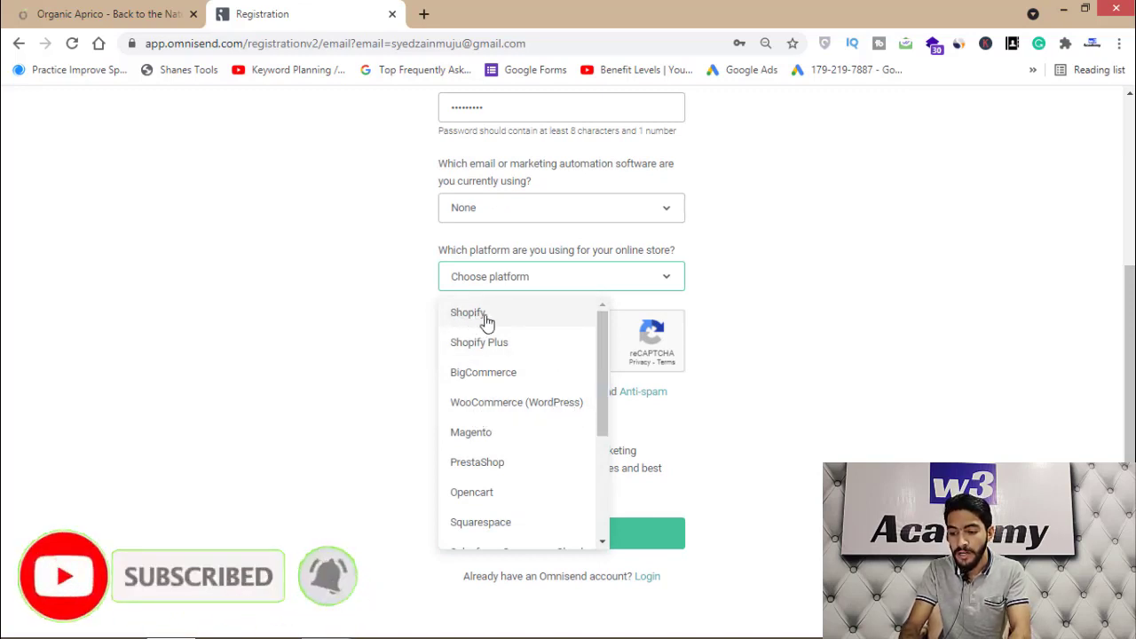
drag(603, 370, 603, 387)
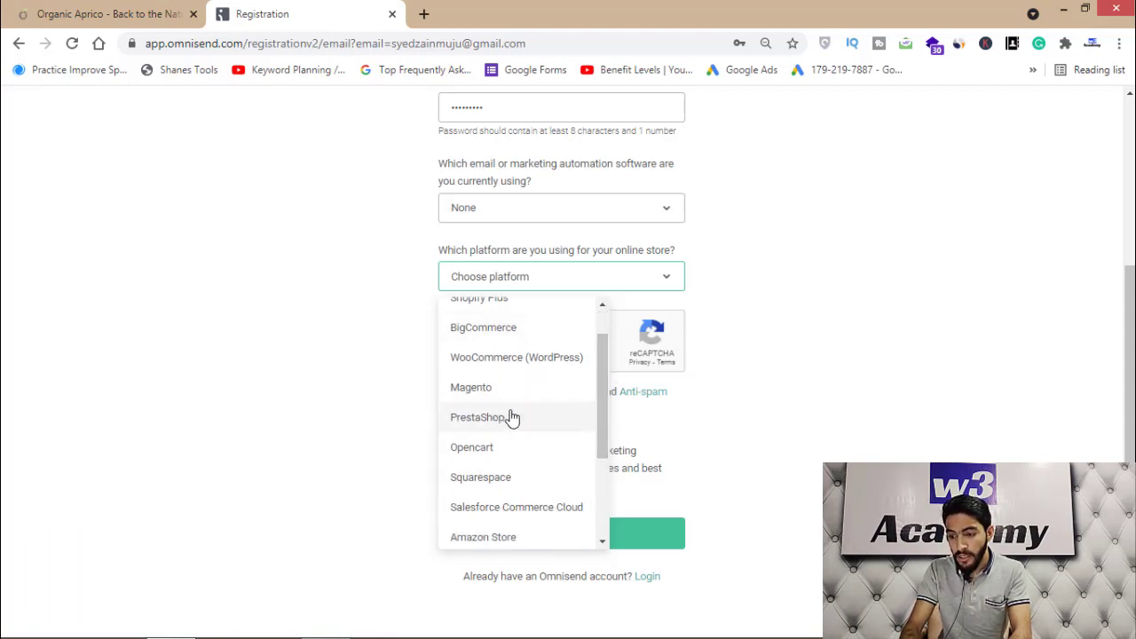
drag(602, 393, 600, 470)
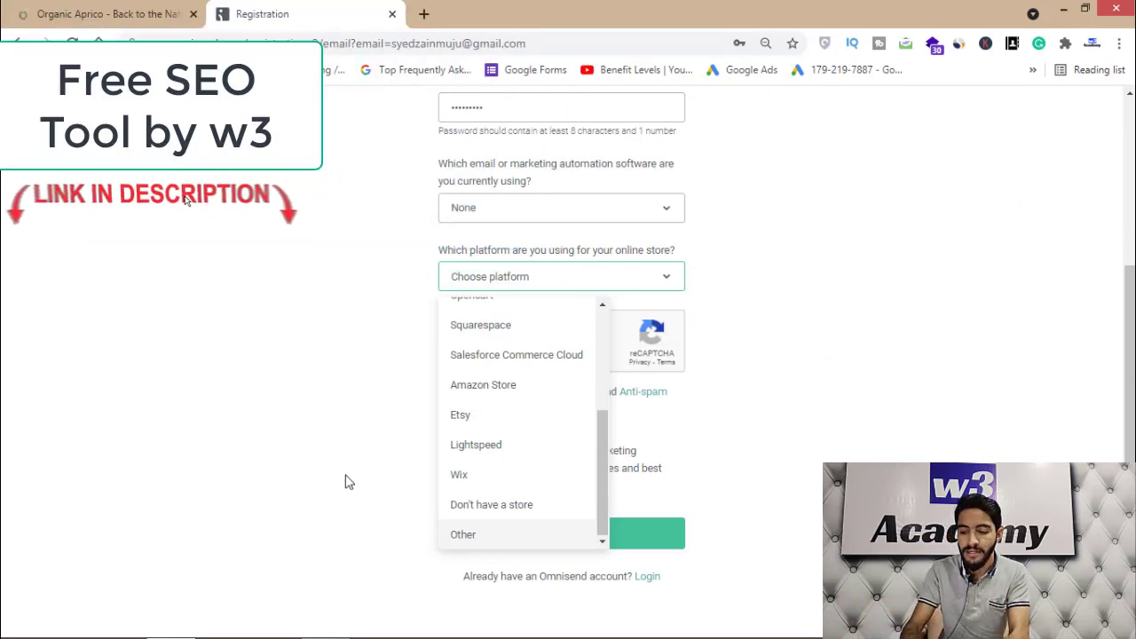
drag(602, 490, 593, 393)
click(542, 378)
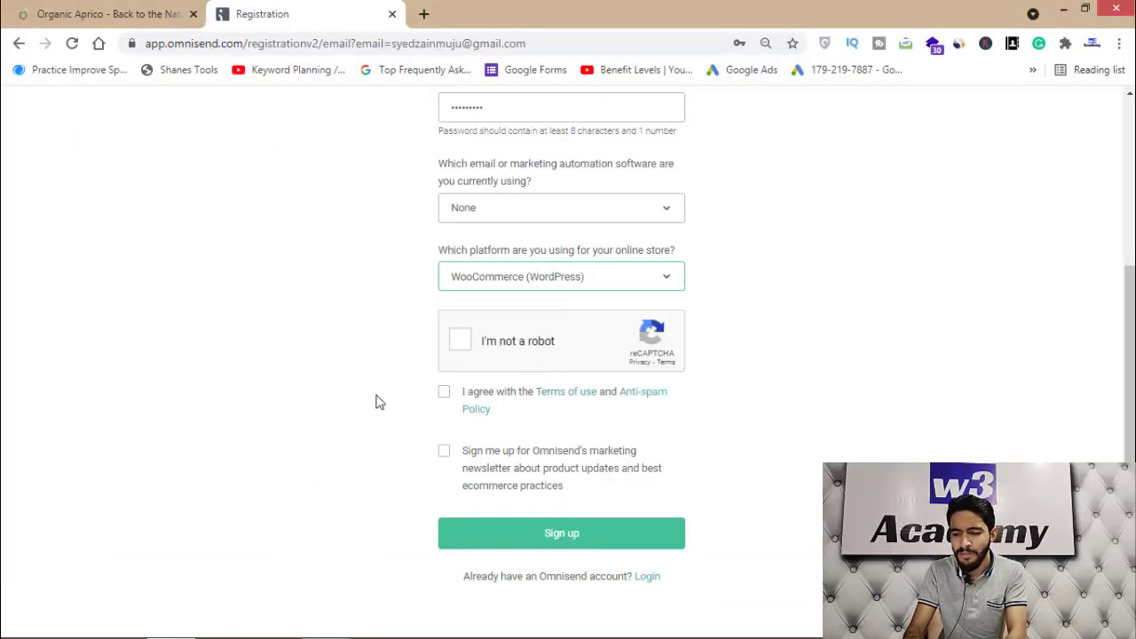
click(463, 344)
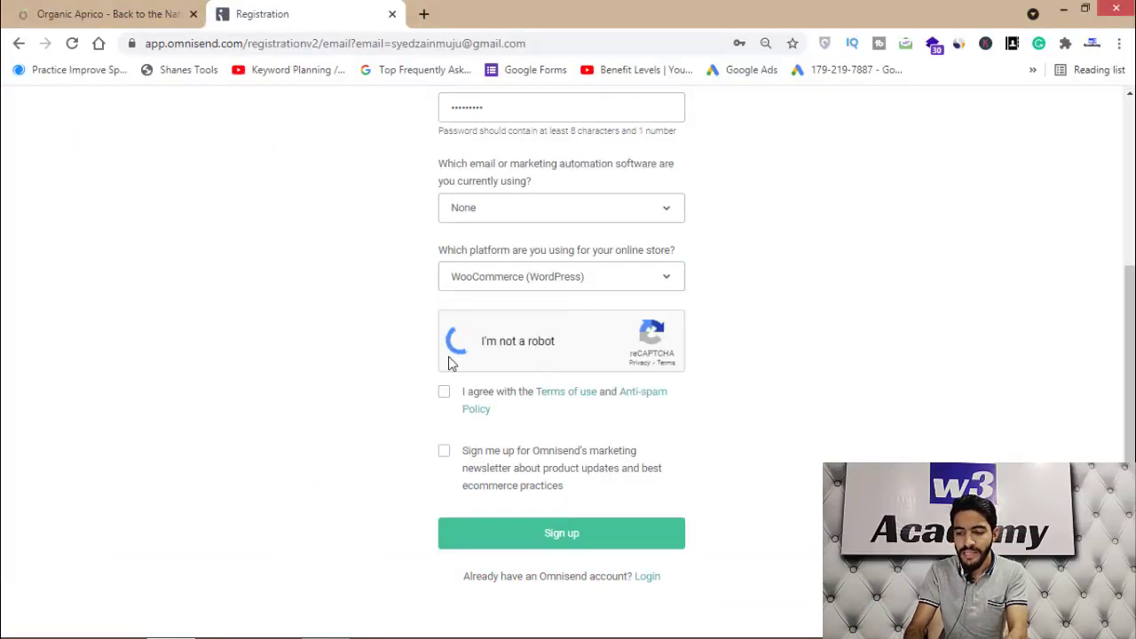
click(444, 391)
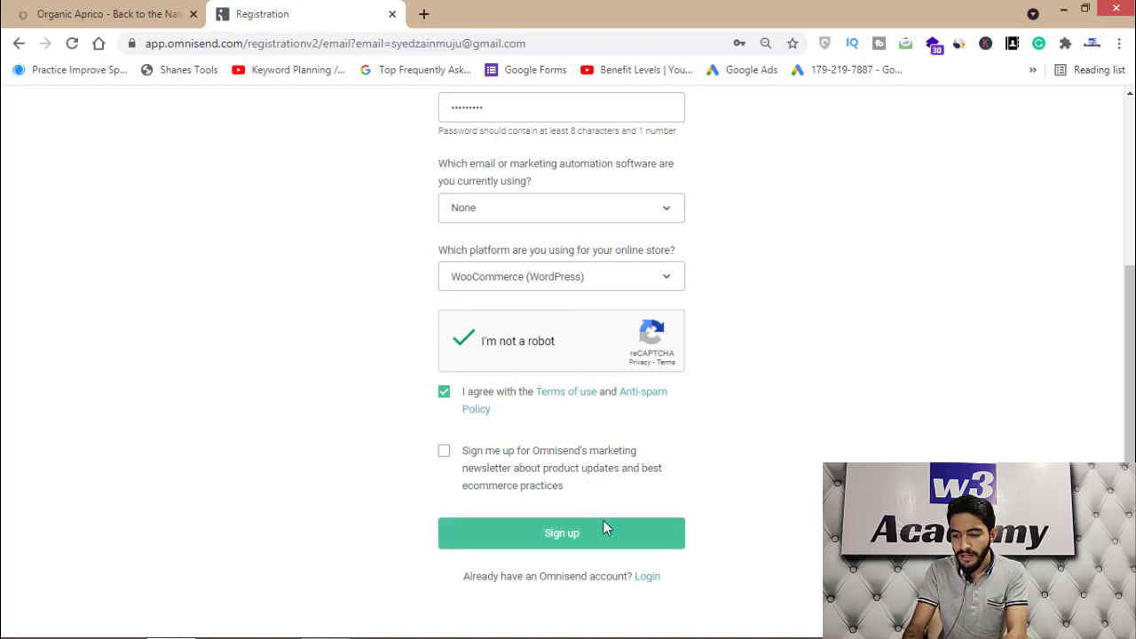
click(559, 540)
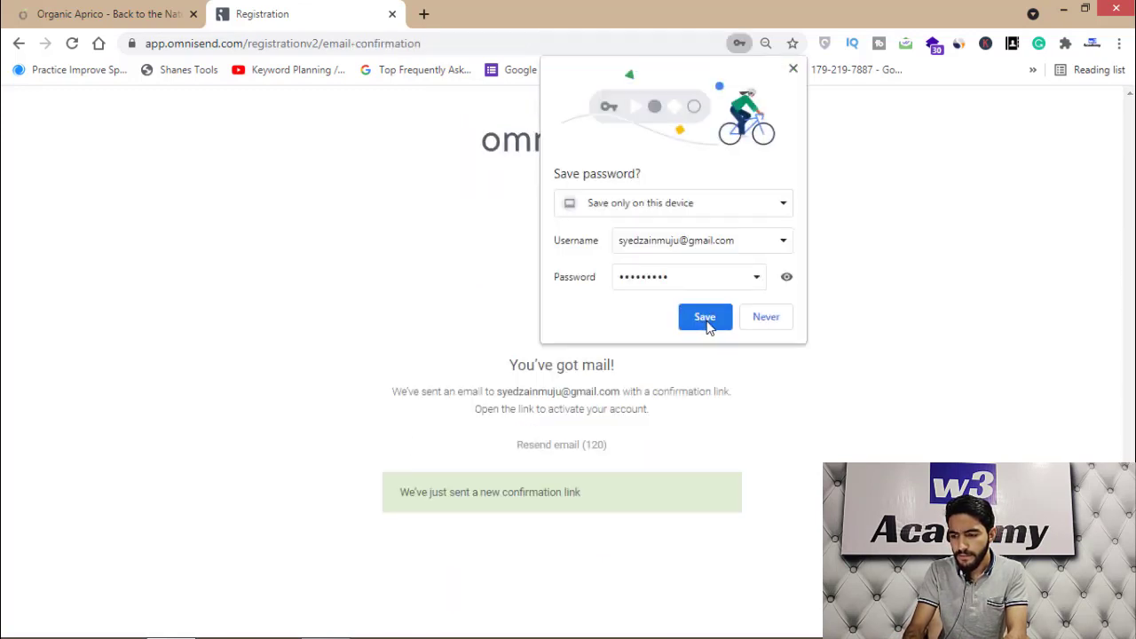
Verify the account by email and enter name, business Organic Aprico and website Organicaprico.com
click(704, 316)
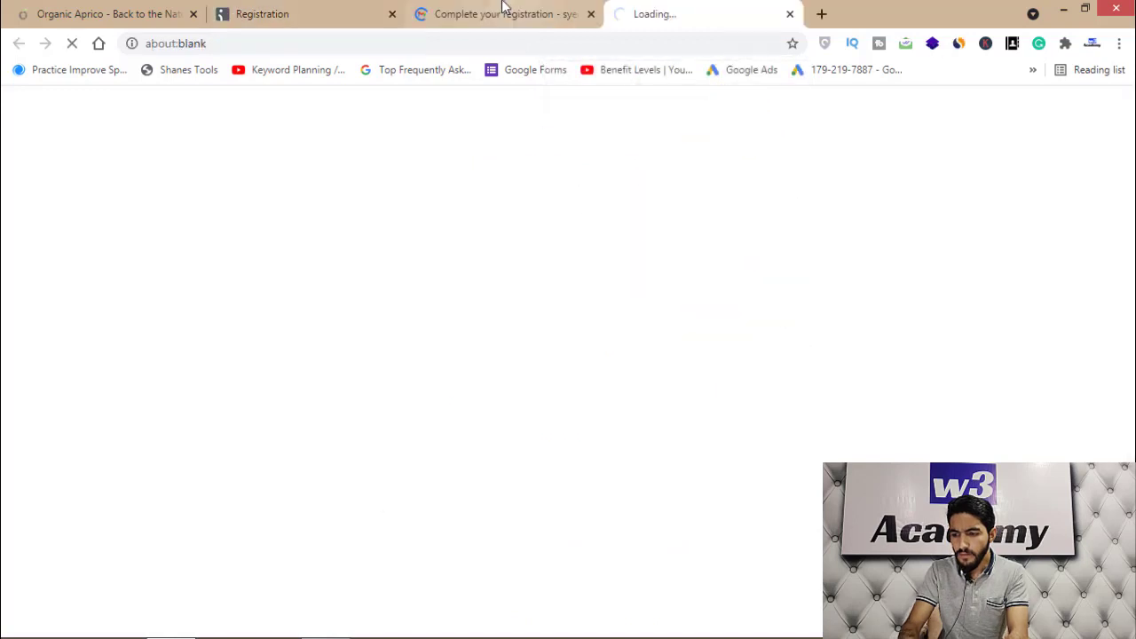
click(502, 14)
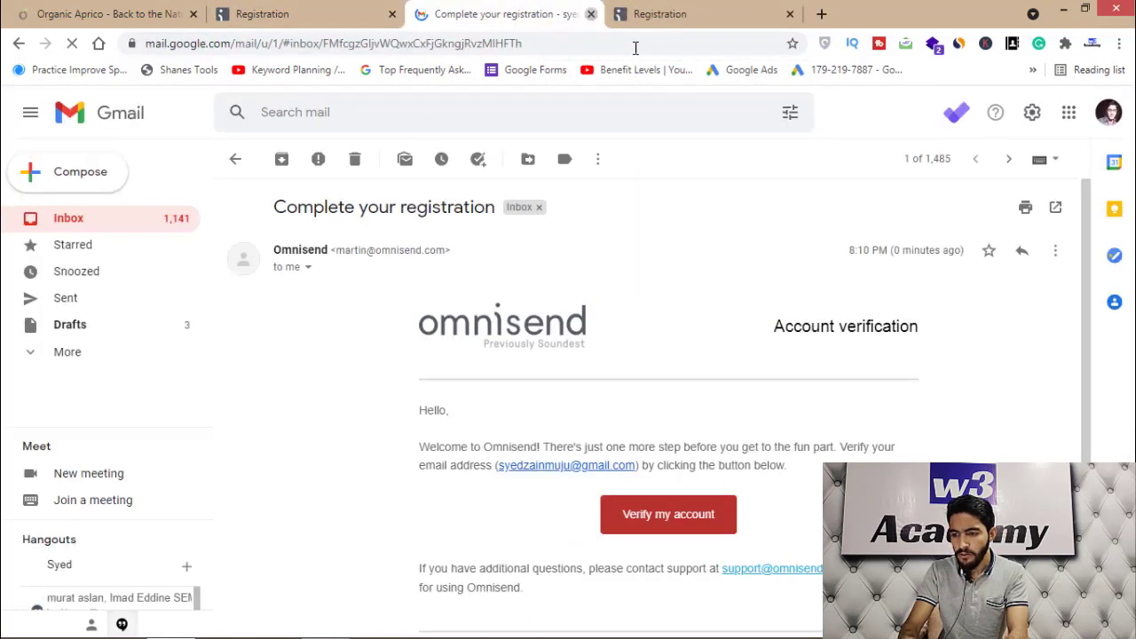
key(ctrl+w)
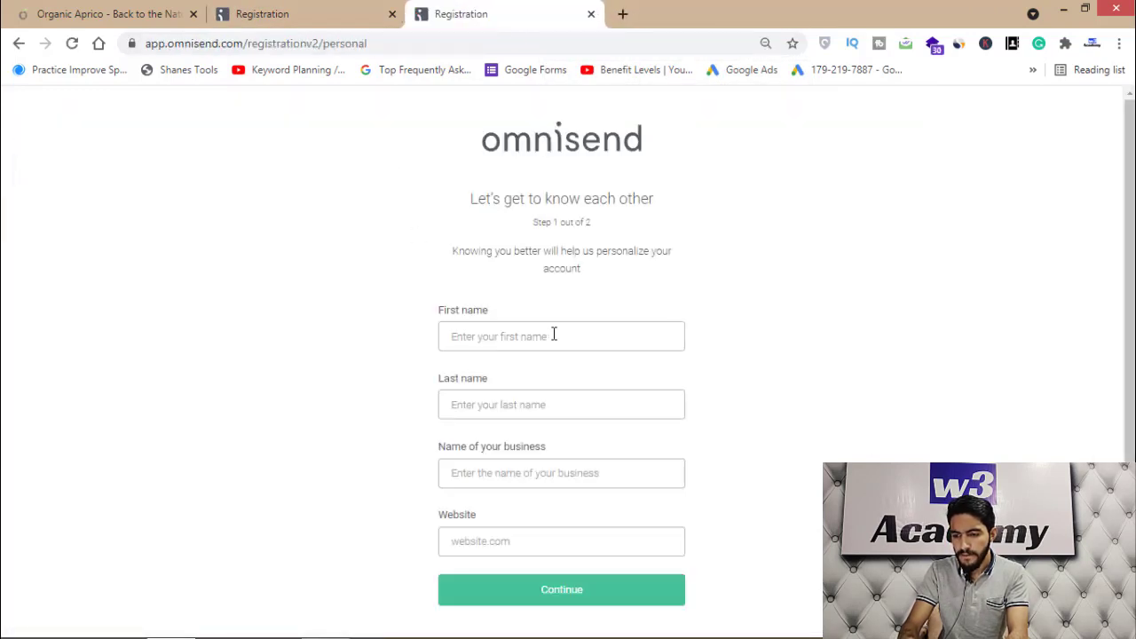
click(552, 334)
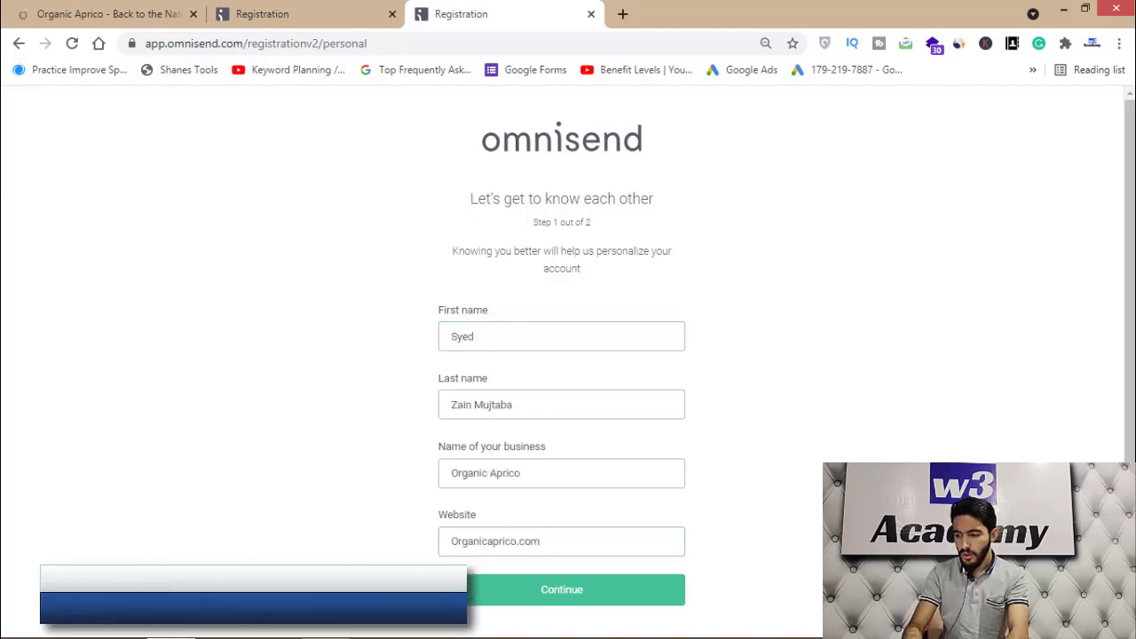
scroll(601, 550, down, 1)
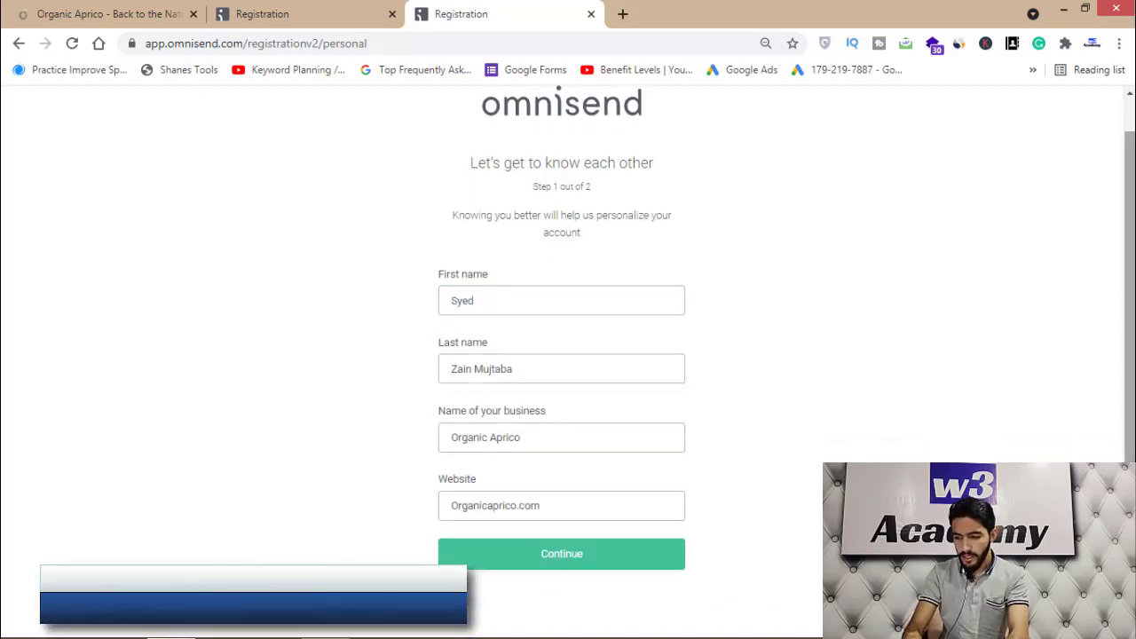
click(596, 550)
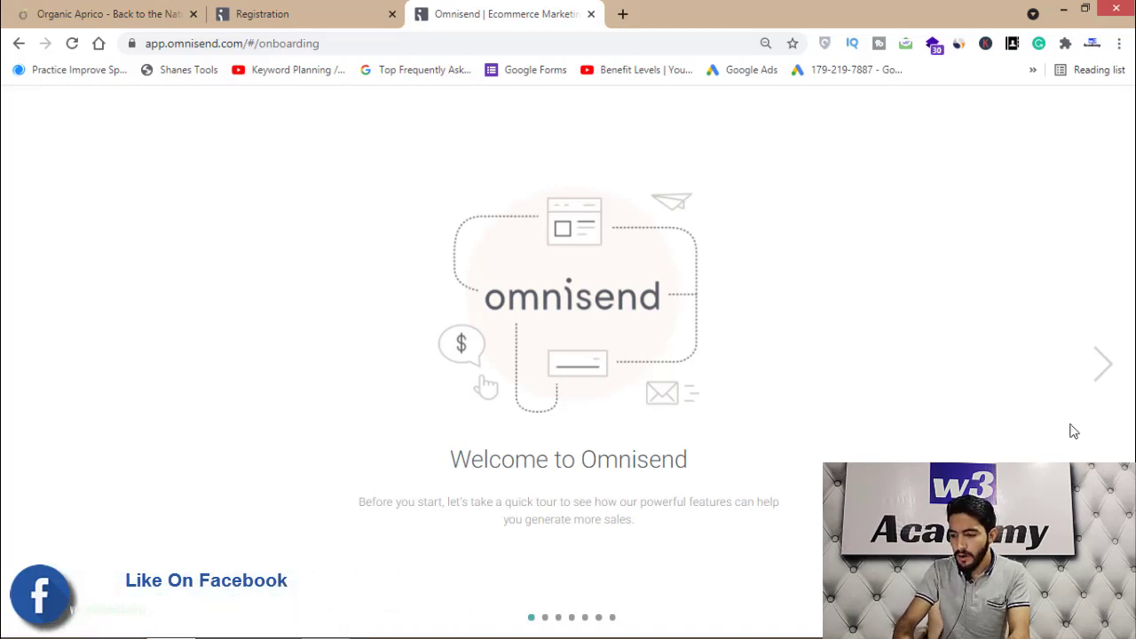
Advance through all six welcome tour slides and choose Connect your store
click(1103, 374)
click(1101, 374)
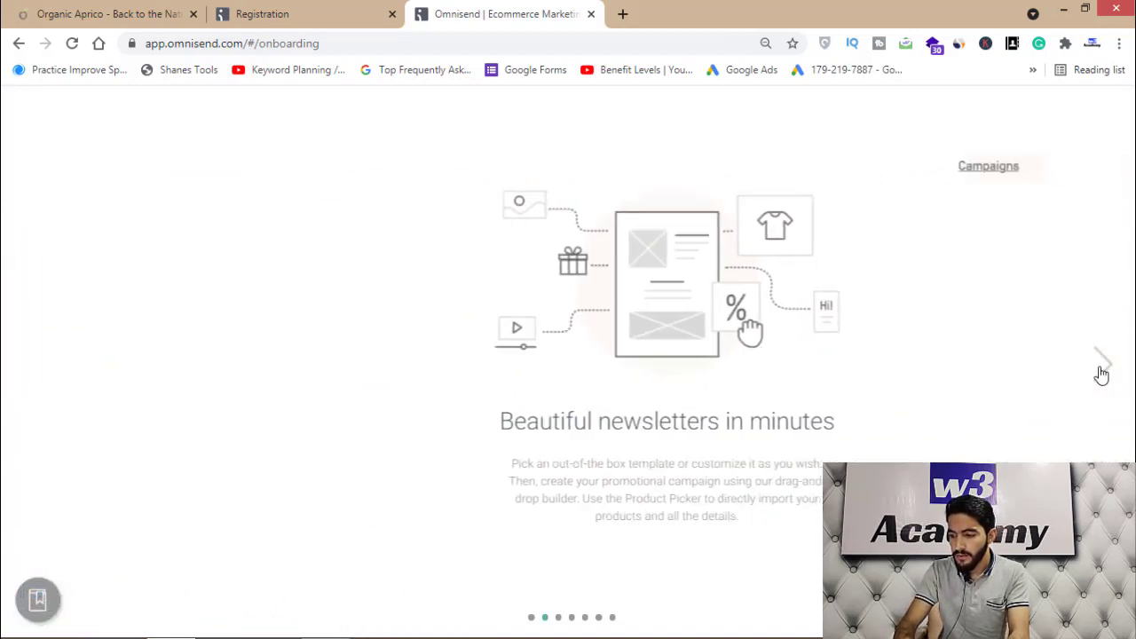
click(1101, 373)
click(1101, 373)
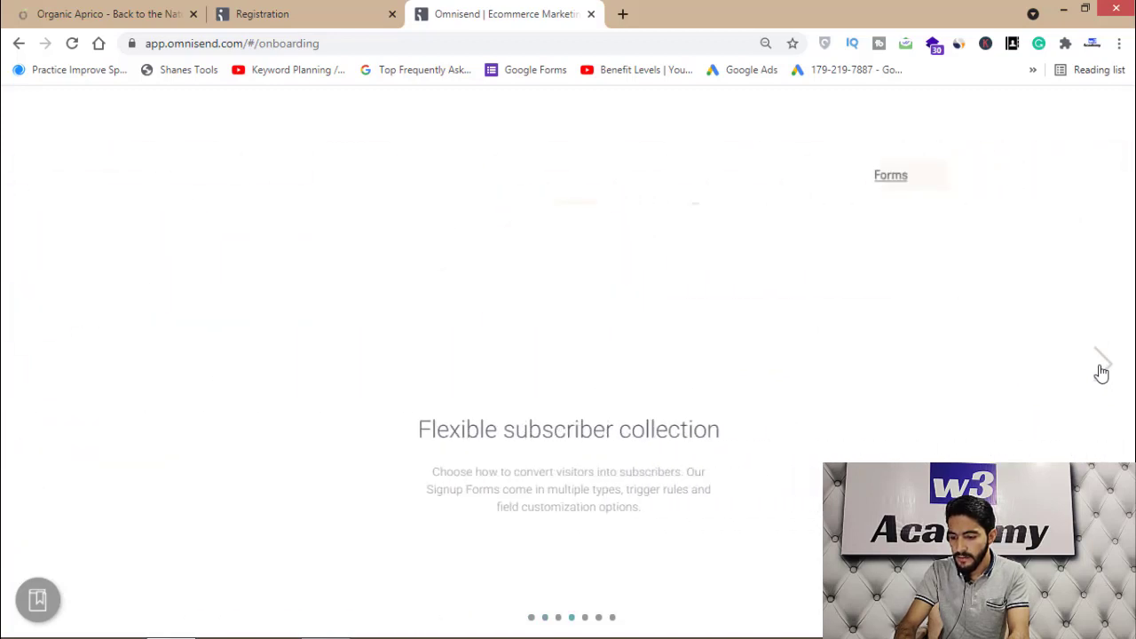
click(1101, 374)
click(1102, 373)
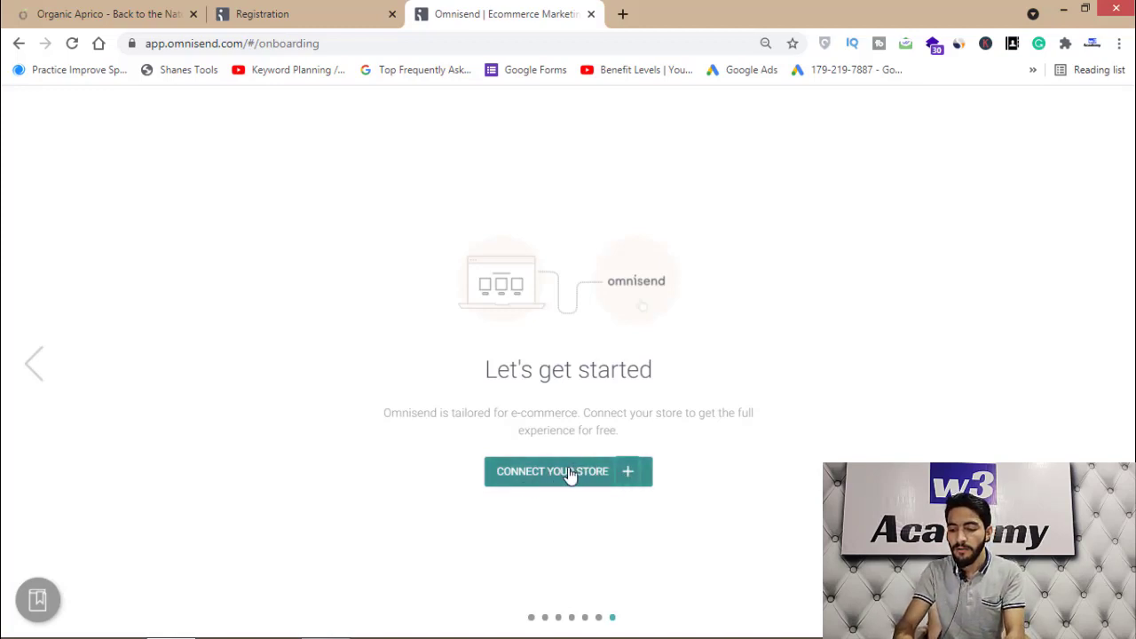
click(626, 475)
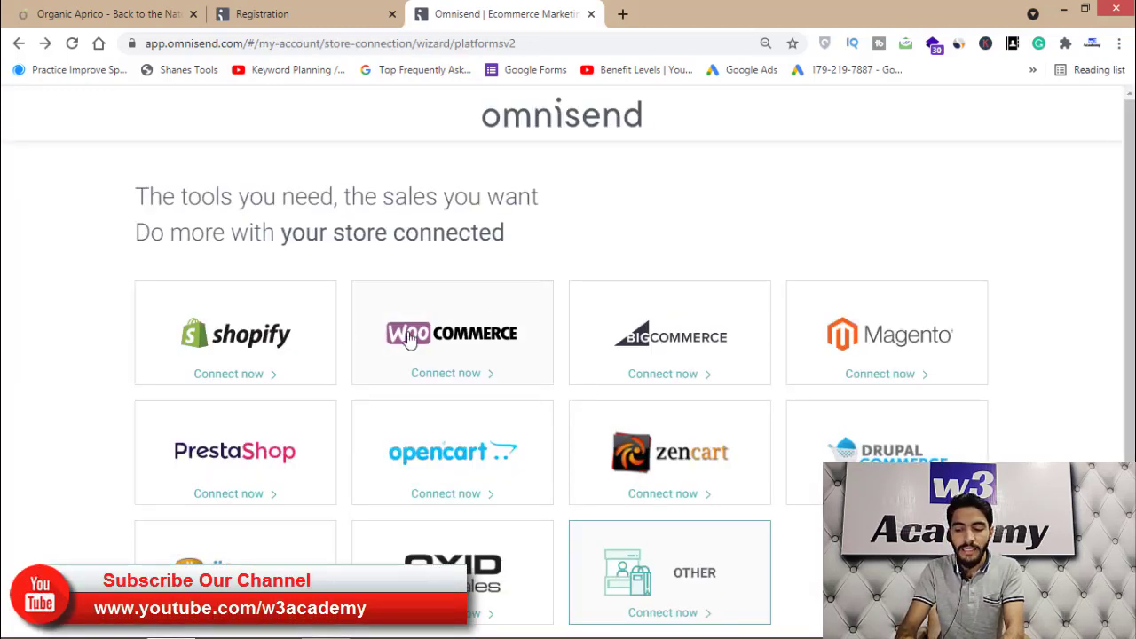
Scroll through the e-commerce platform tiles to locate WooCommerce
scroll(1129, 266, down, 1)
scroll(567, 382, down, 2)
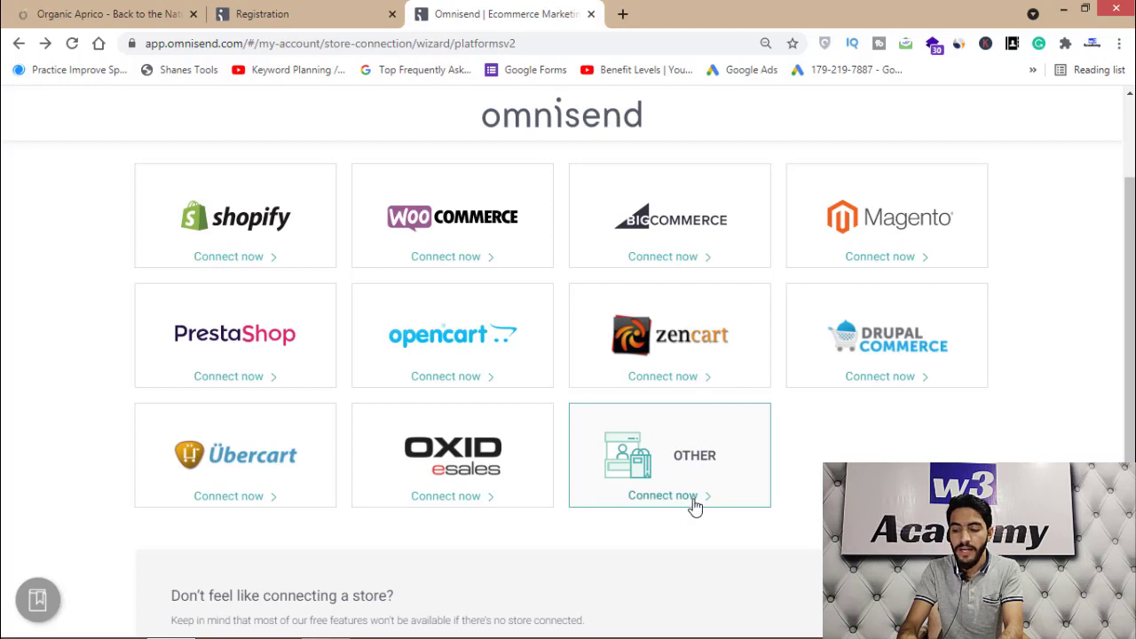
scroll(730, 563, down, 2)
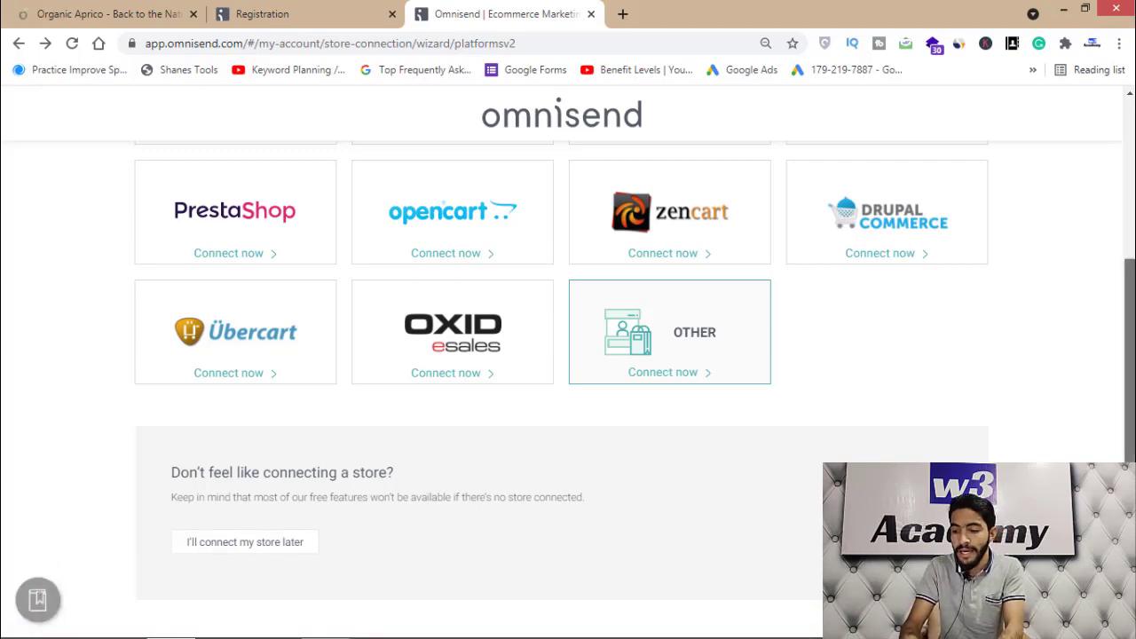
scroll(1065, 391, up, 3)
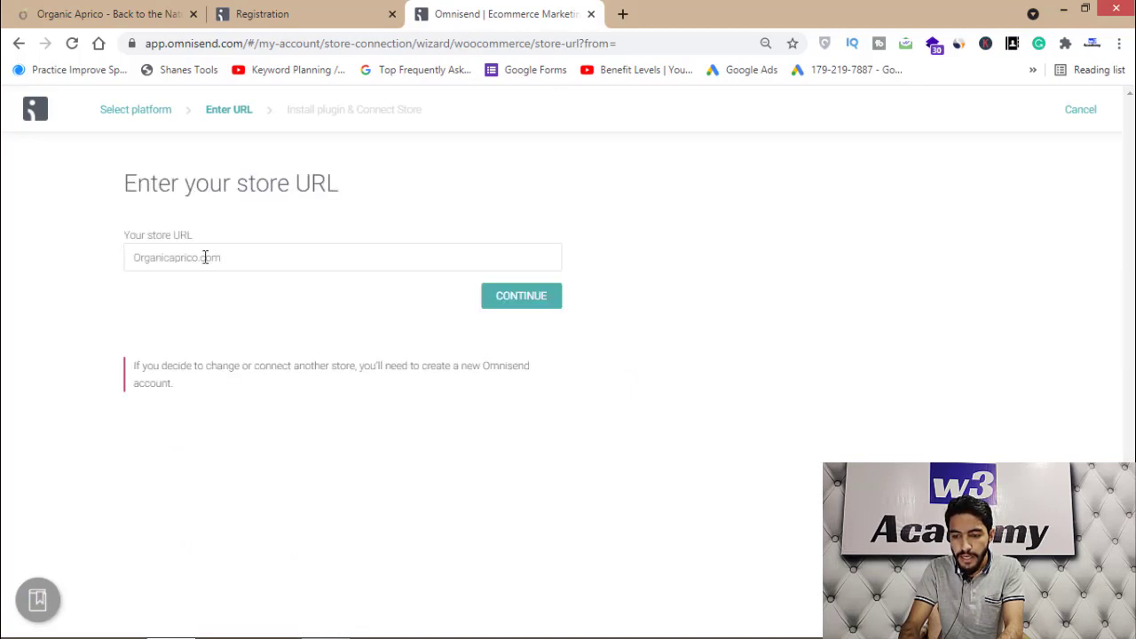
Confirm the store URL to reach the plugin install step, then switch to the Organic Aprico tab
click(522, 300)
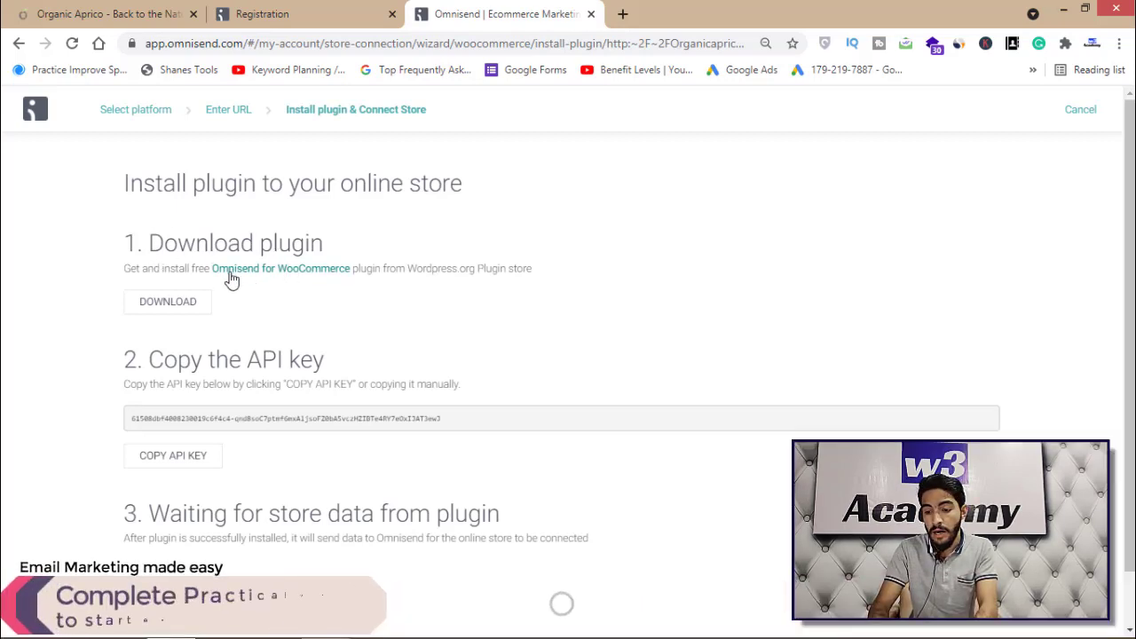
click(64, 9)
Load the organicaprico.com WordPress plugins page in a new tab and download the Omnisend plugin zip
click(623, 14)
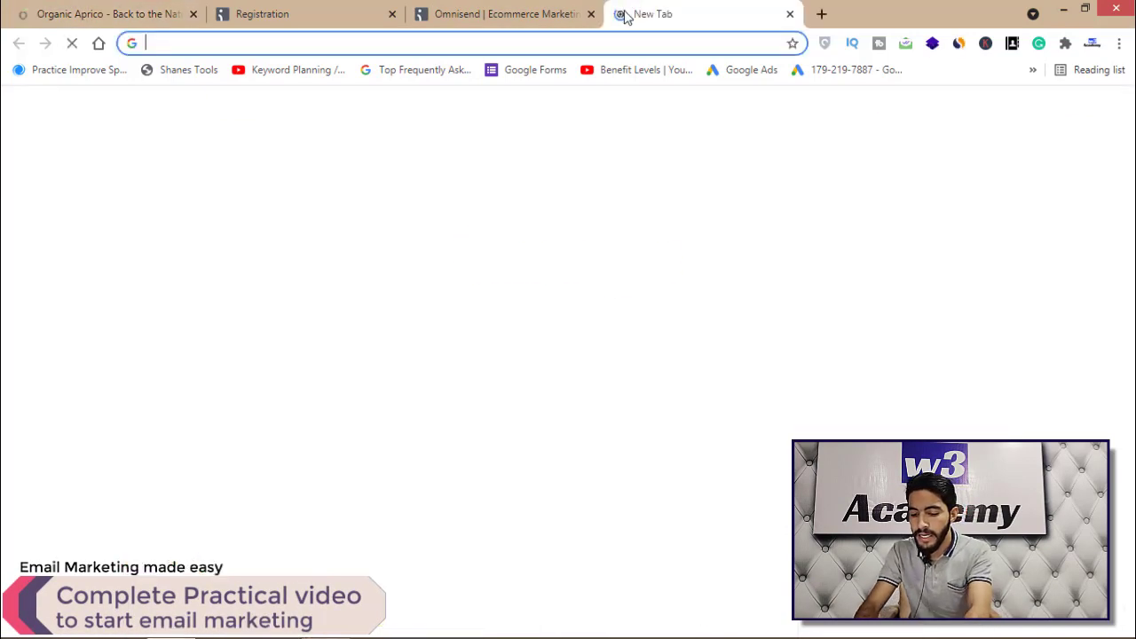
text(organ)
key(Return)
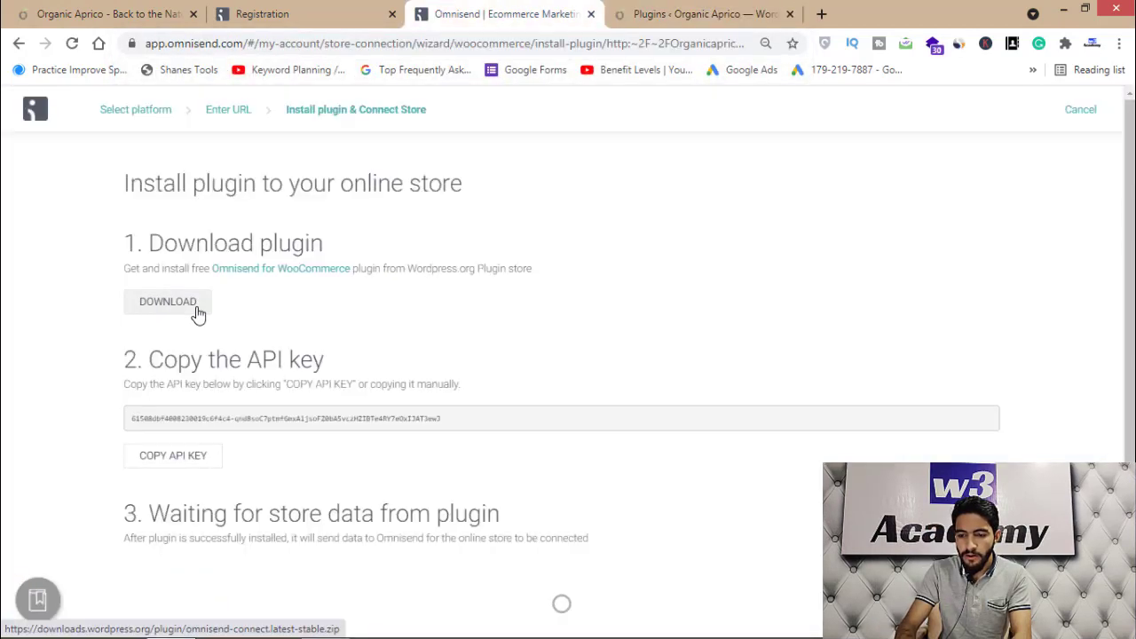
click(174, 312)
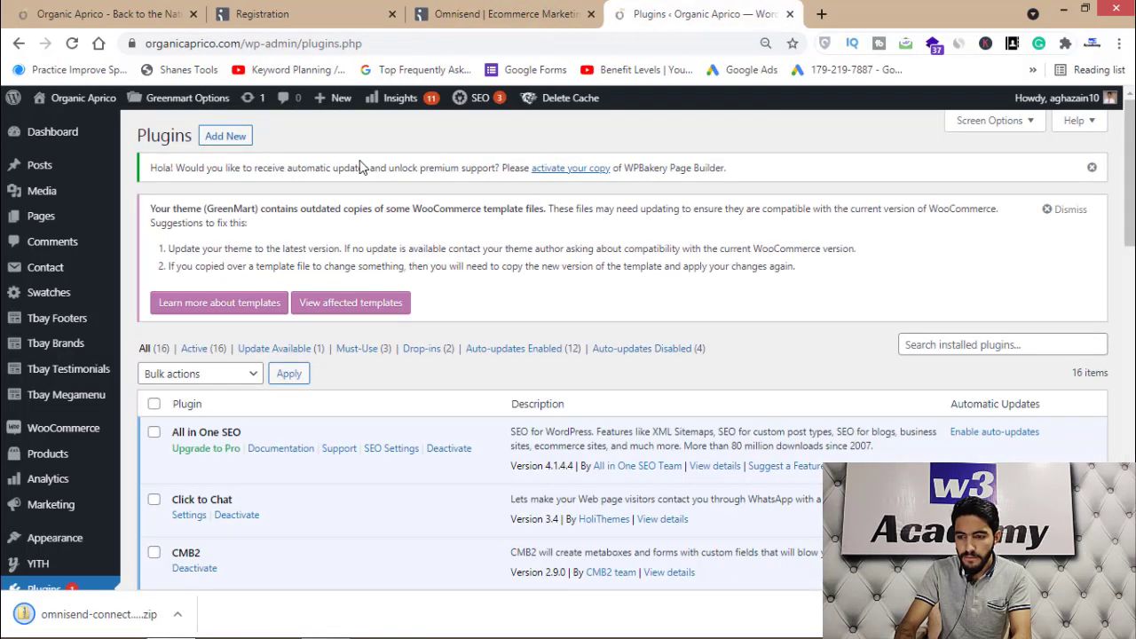
Upload the Omnisend zip in WordPress Plugins, install it and activate it
click(225, 137)
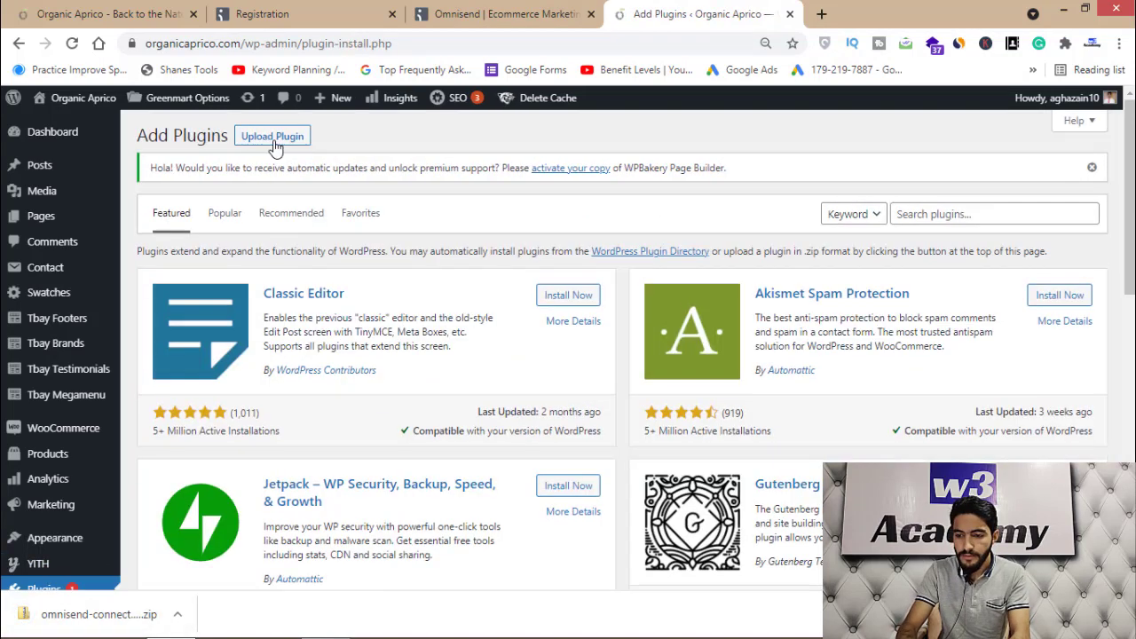
click(273, 136)
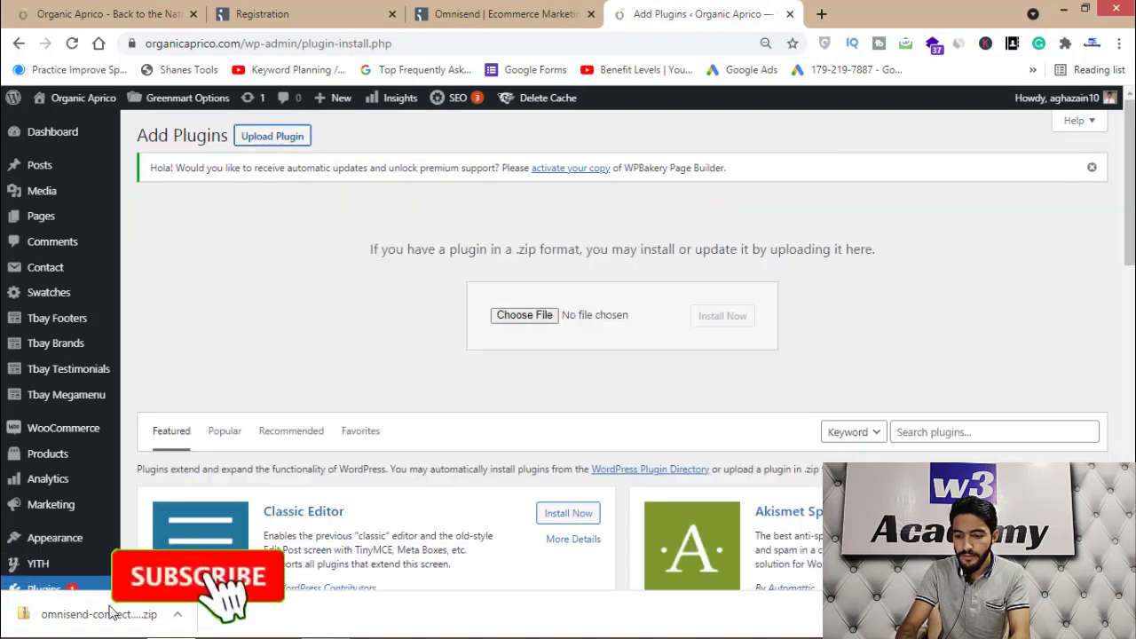
drag(113, 612, 529, 319)
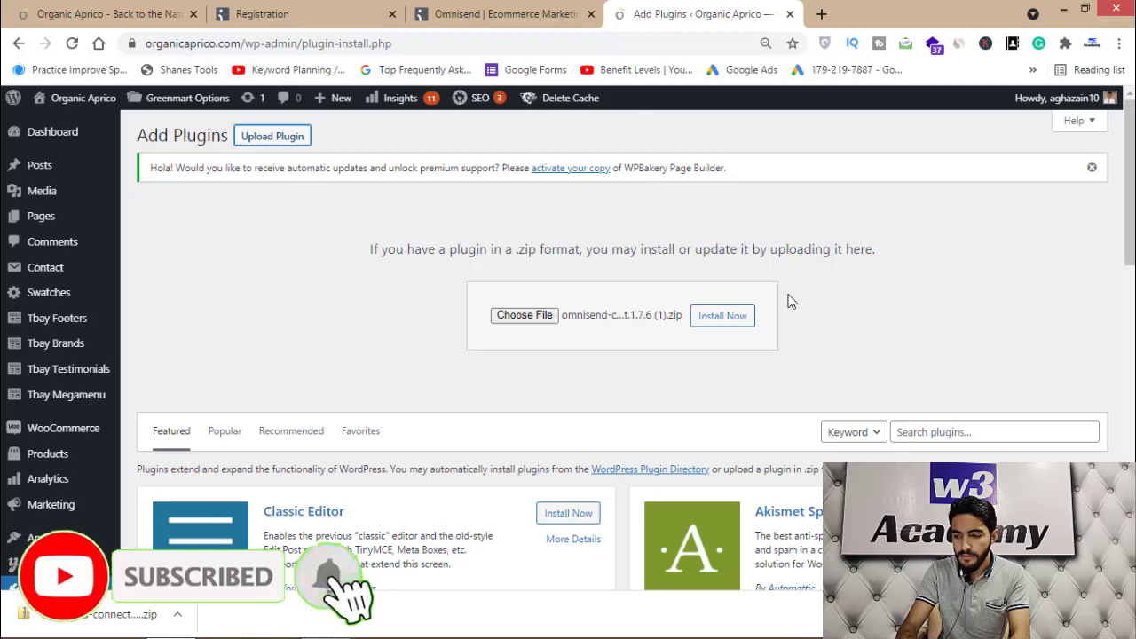
click(724, 327)
click(175, 317)
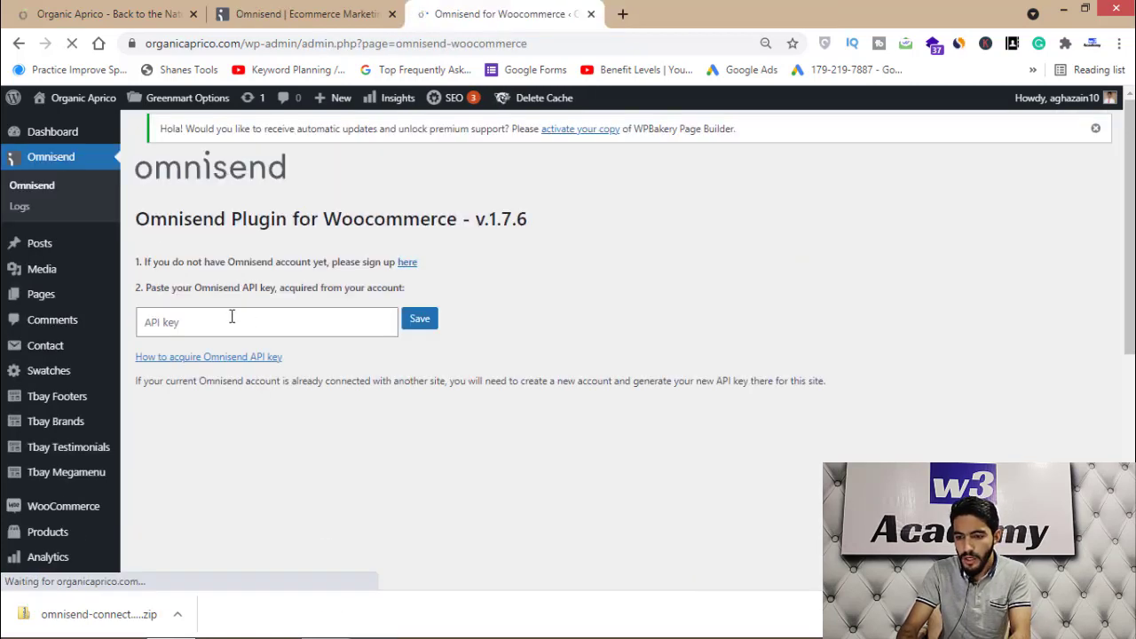
Copy the Omnisend API key into the WordPress plugin settings and save to connect the store
click(286, 11)
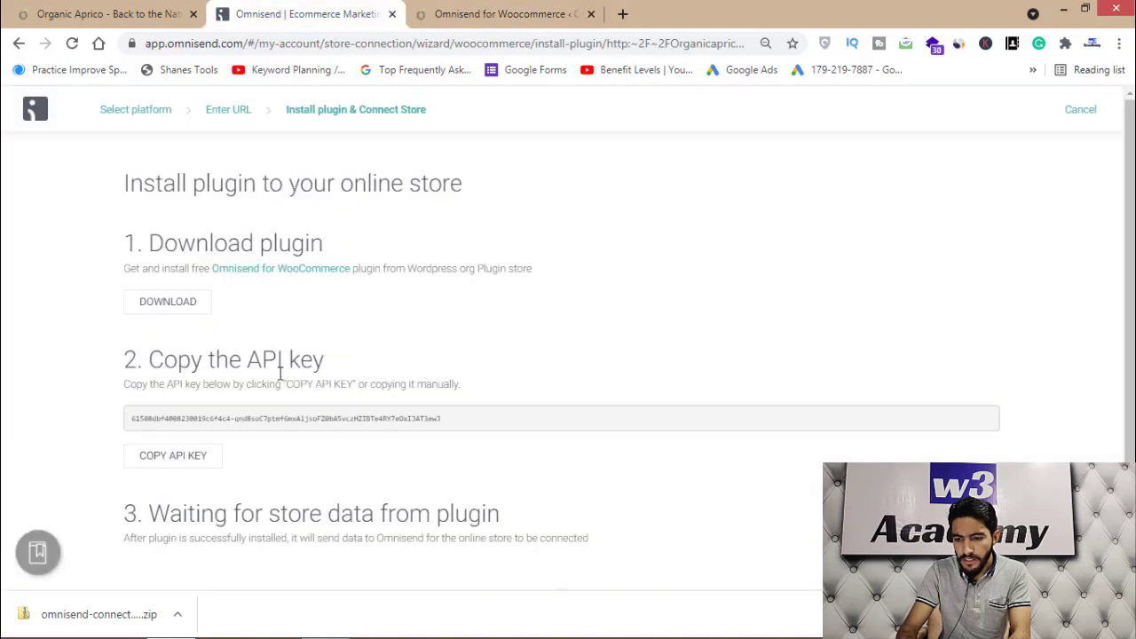
click(177, 456)
click(497, 13)
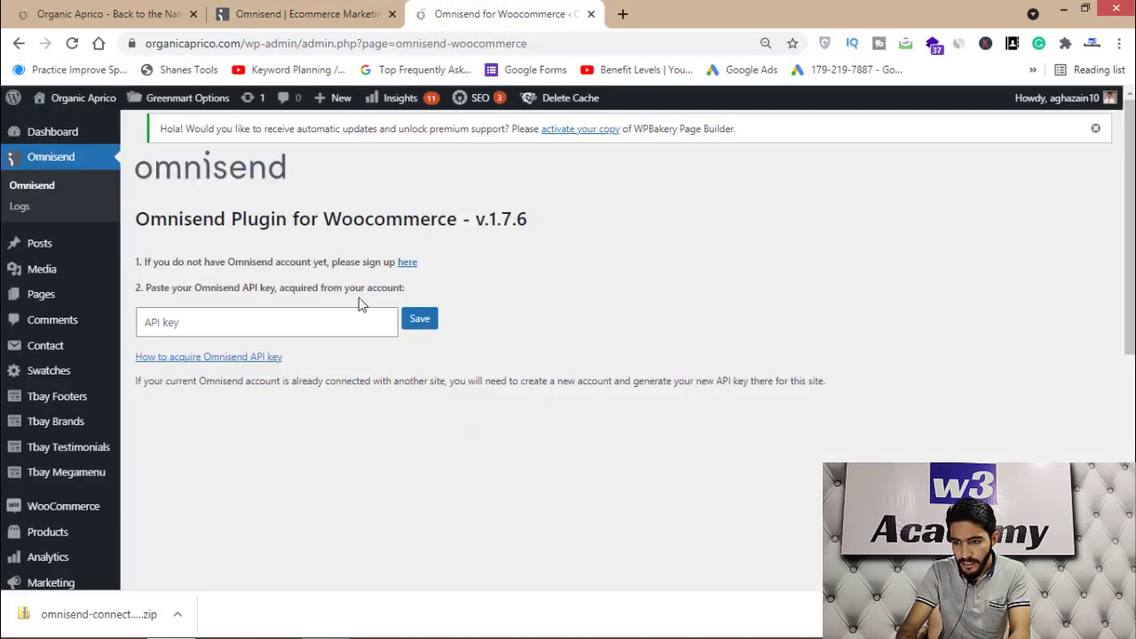
click(168, 324)
key(ctrl+v)
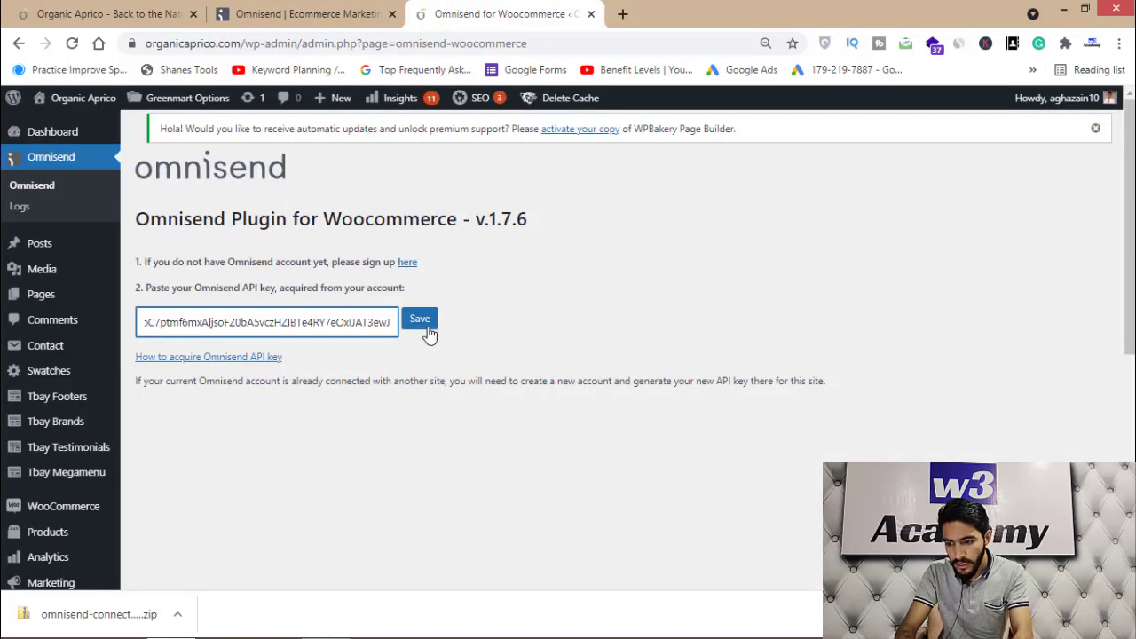
click(424, 321)
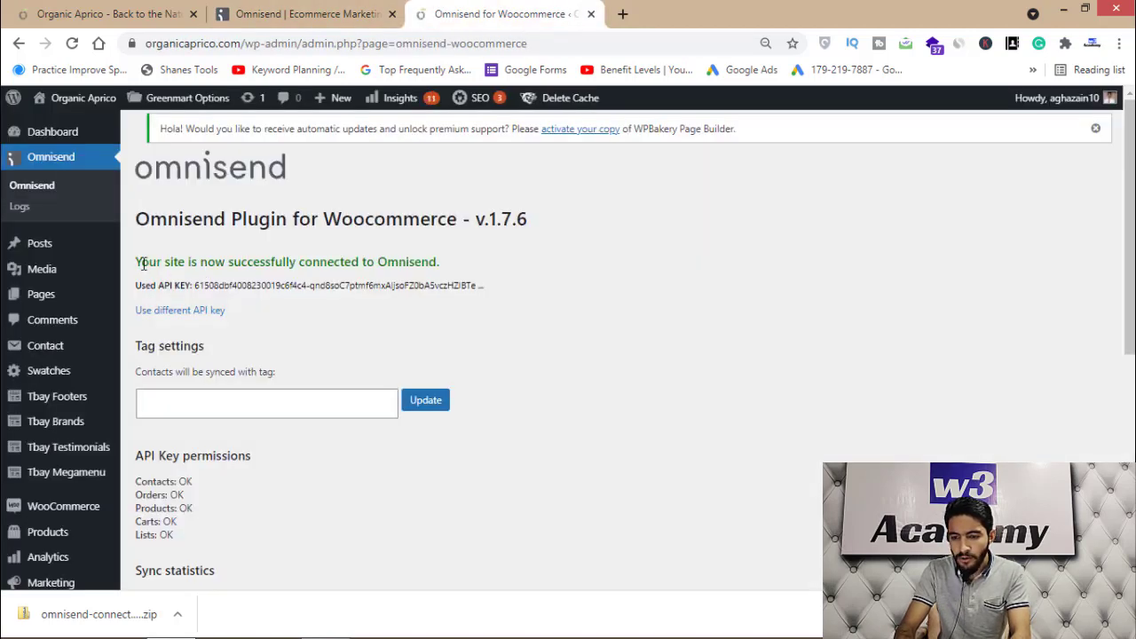
drag(138, 261, 424, 257)
Check that Organic Aprico shows as a connected store in Omnisend, then open a blank tab
click(424, 256)
click(302, 13)
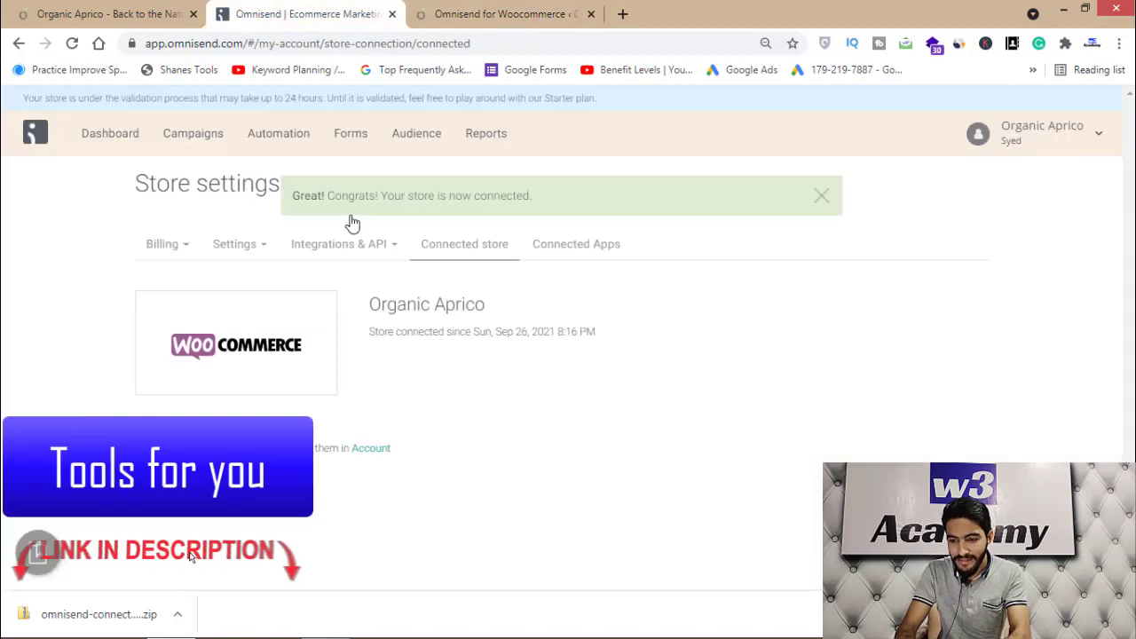
key(ctrl+Tab)
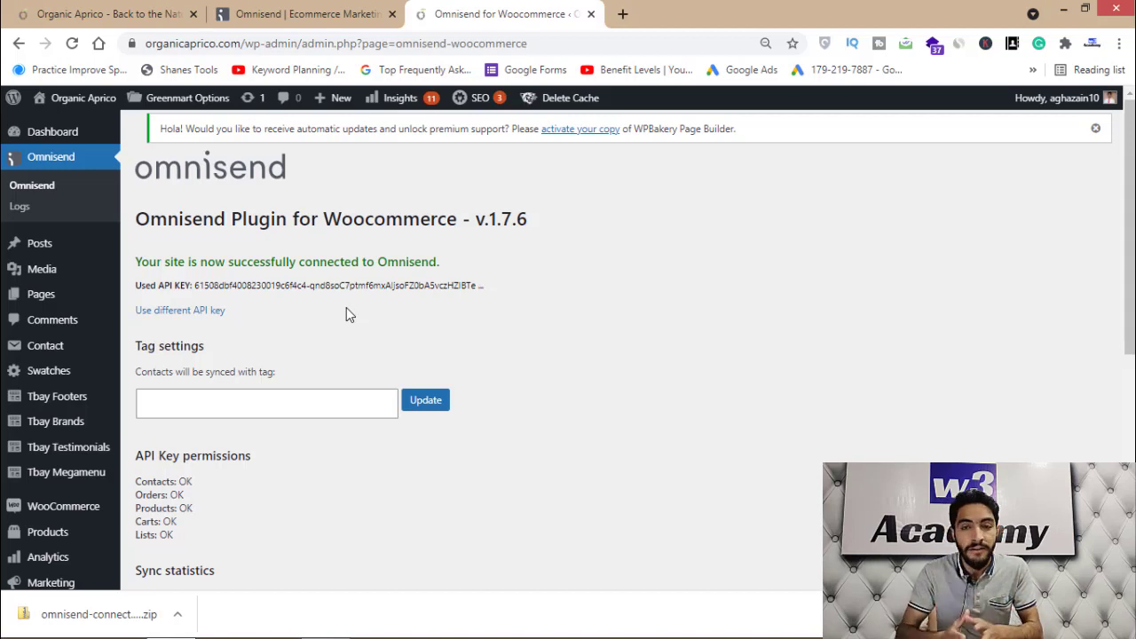
key(ctrl+t)
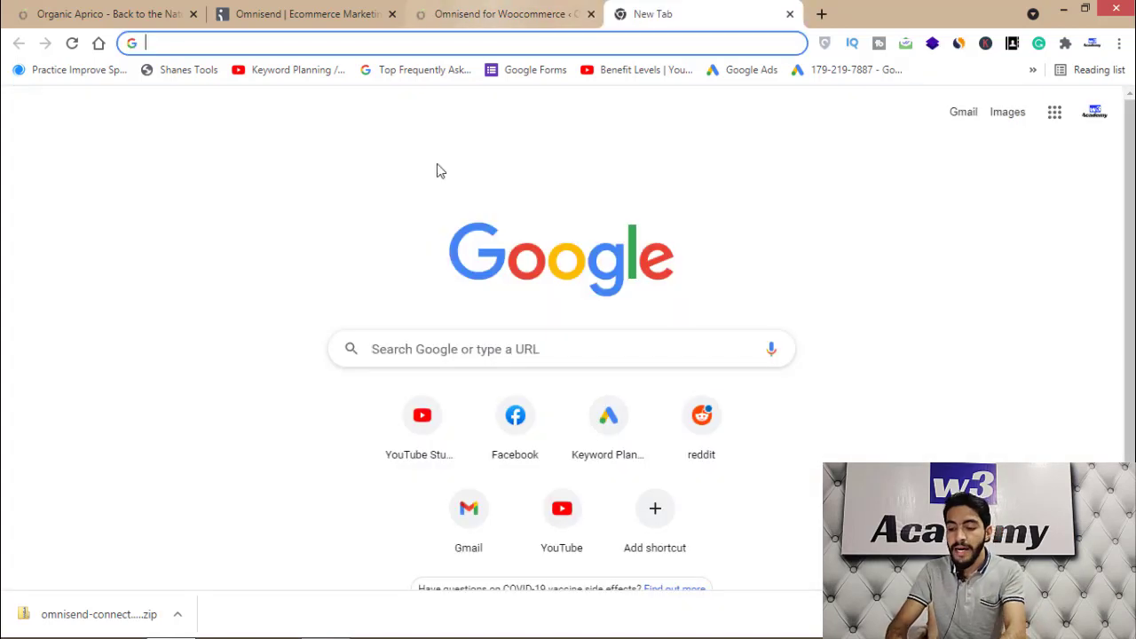
Search Google for 'code snippet', then go back to the Omnisend for WooCommerce plugin page
text(sec)
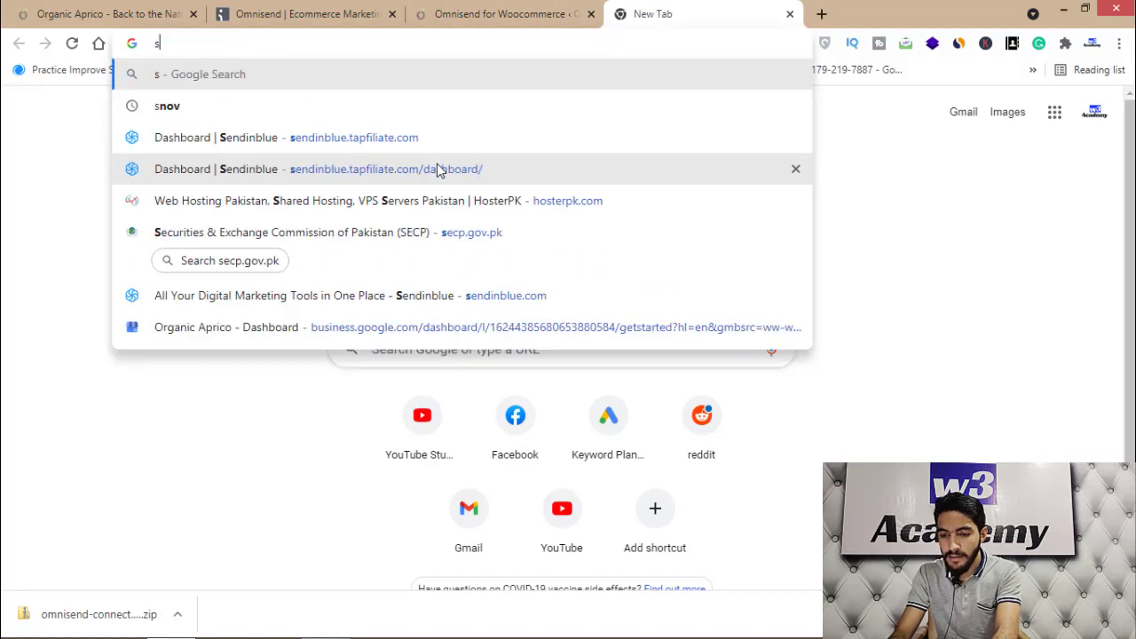
key(BackSpace)
key(BackSpace)
key(BackSpace)
key(BackSpace)
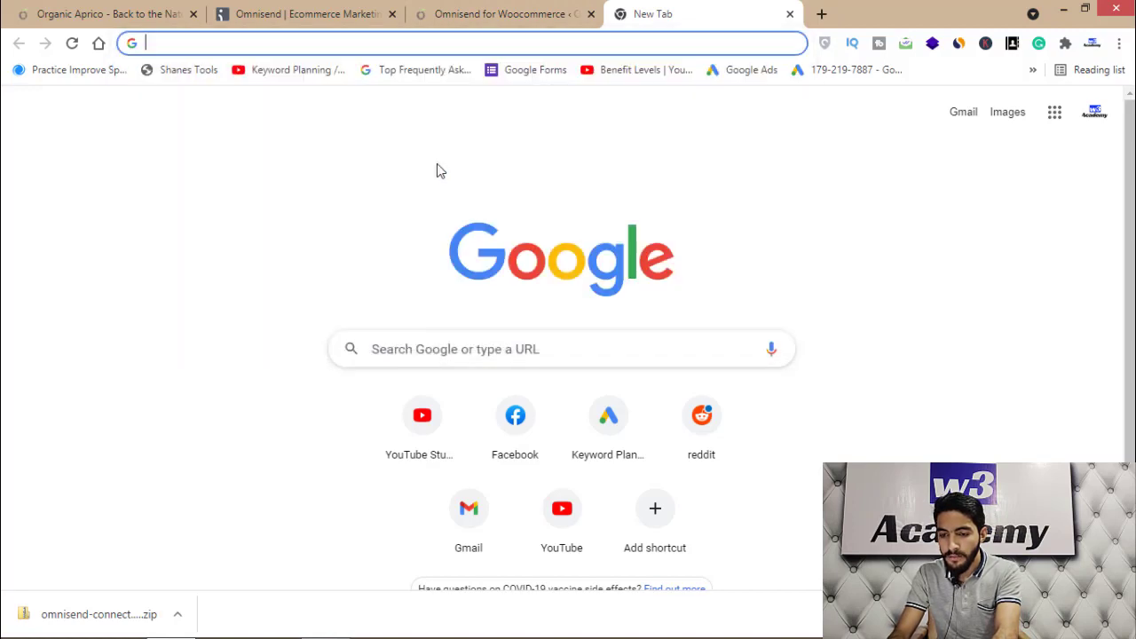
text(code snippet)
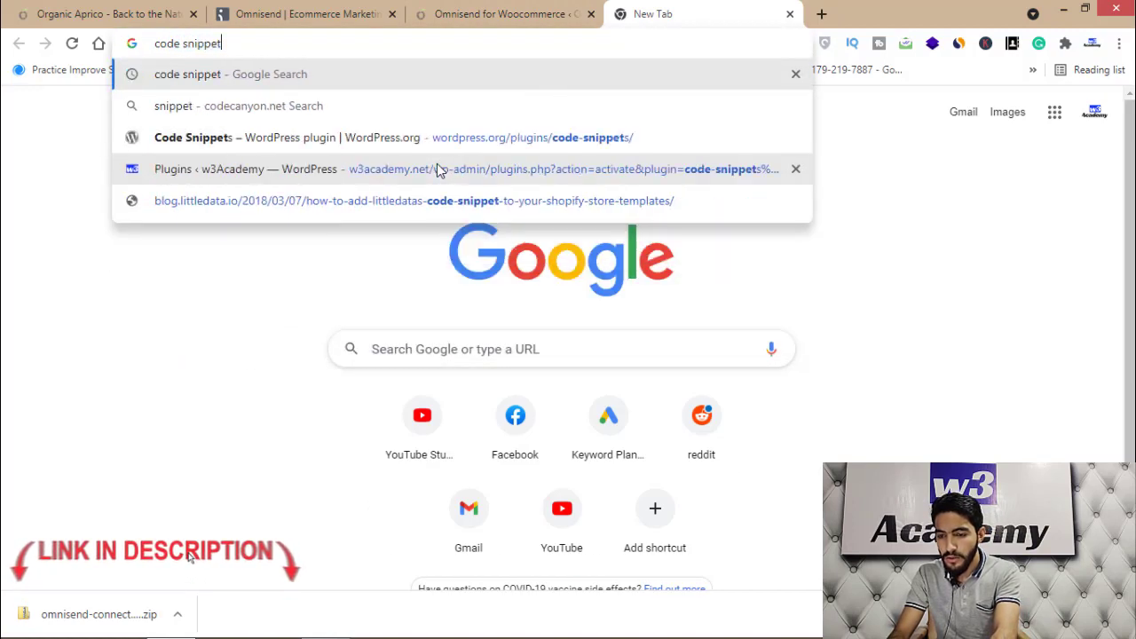
key(Return)
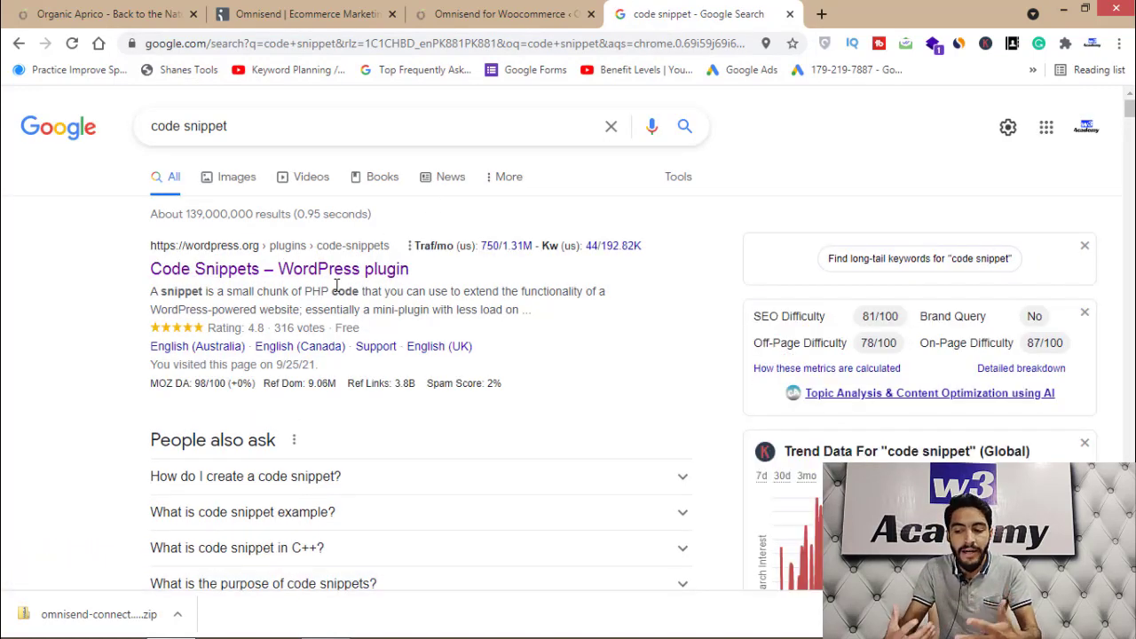
click(468, 13)
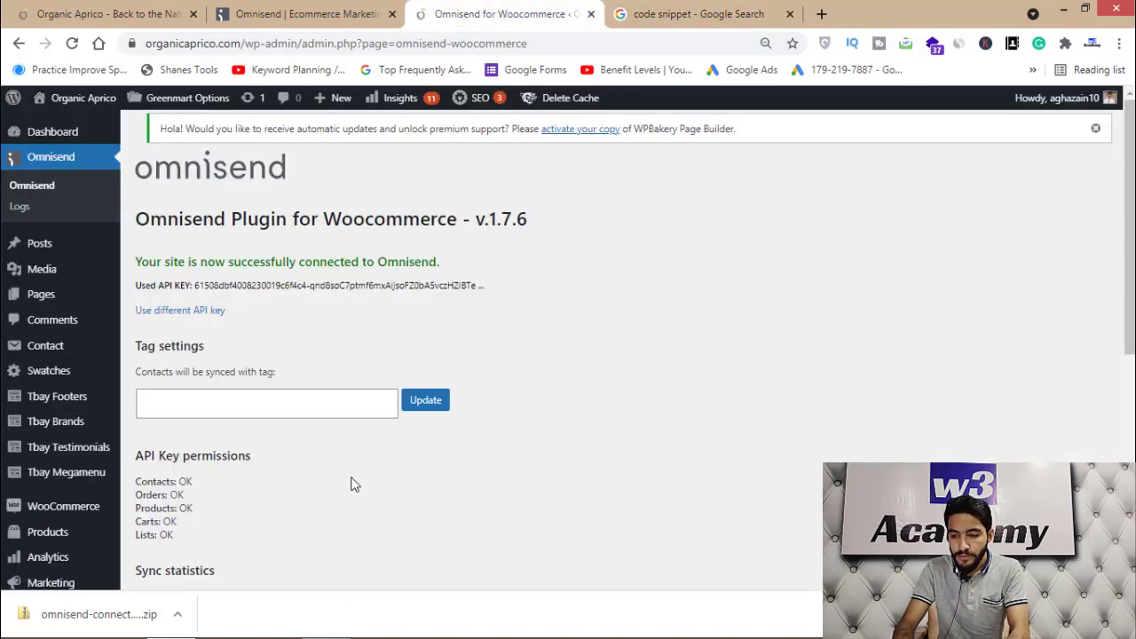
Glance at the Organic Aprico storefront, dismiss the downloads bar, and return to Omnisend's Dashboard
click(254, 9)
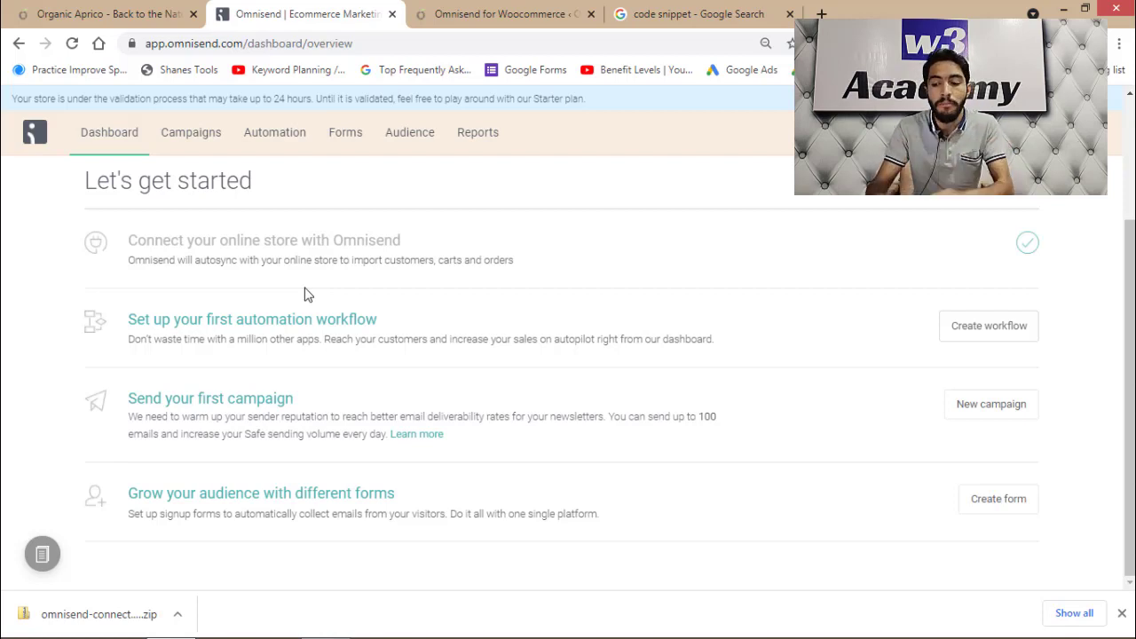
click(103, 7)
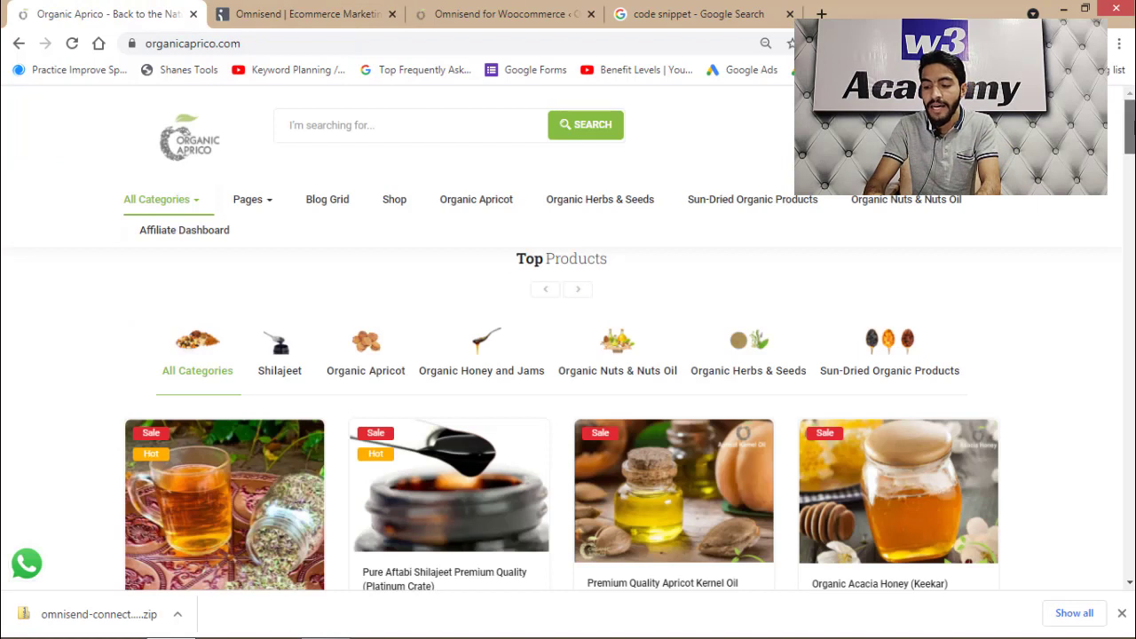
click(1121, 614)
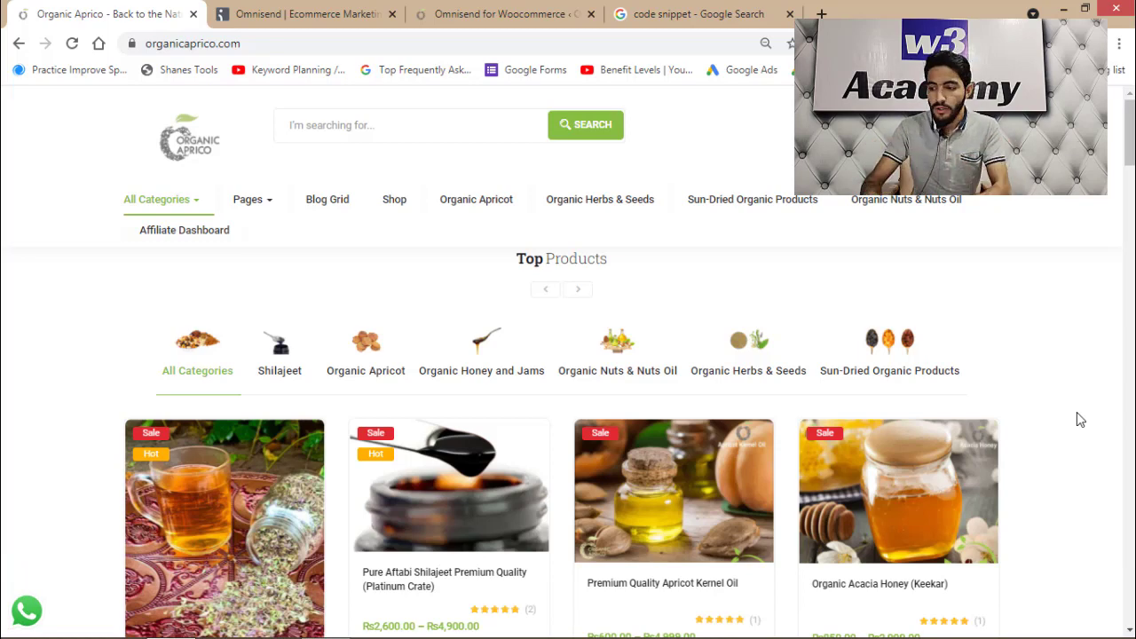
click(336, 13)
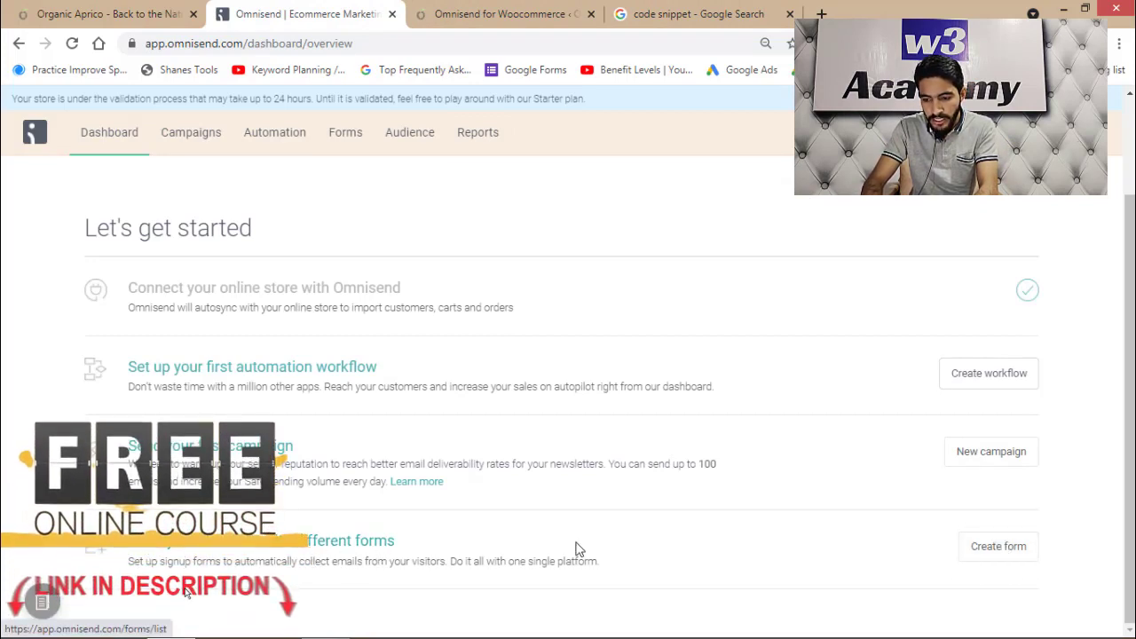
Go to Omnisend Forms, review the Organic Aprico storefront, then start a new signup form
click(982, 545)
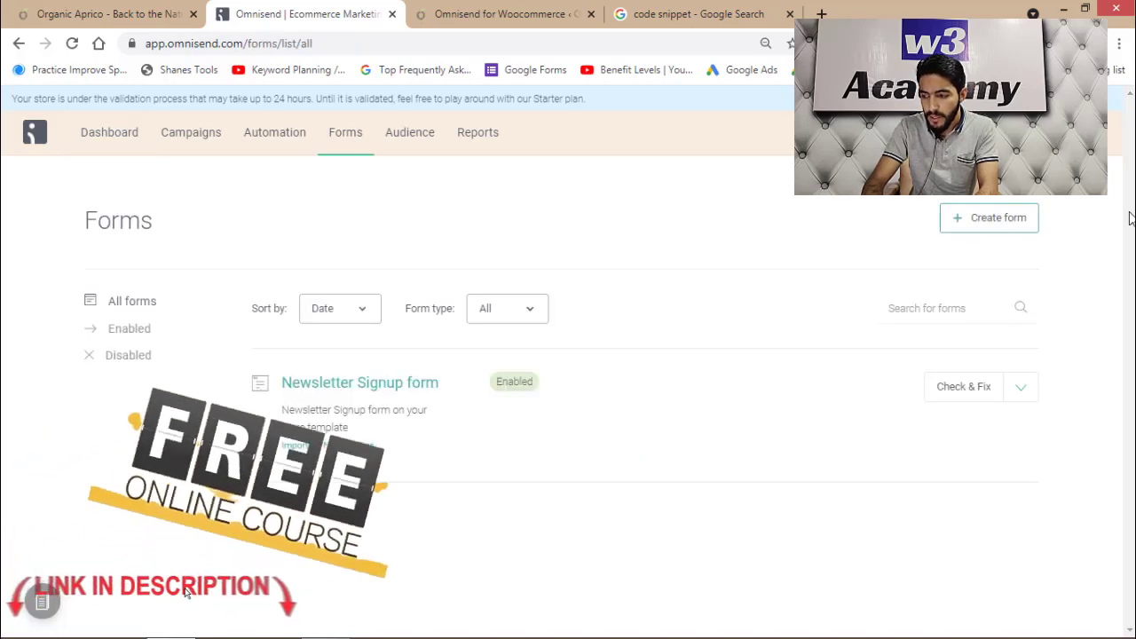
click(122, 11)
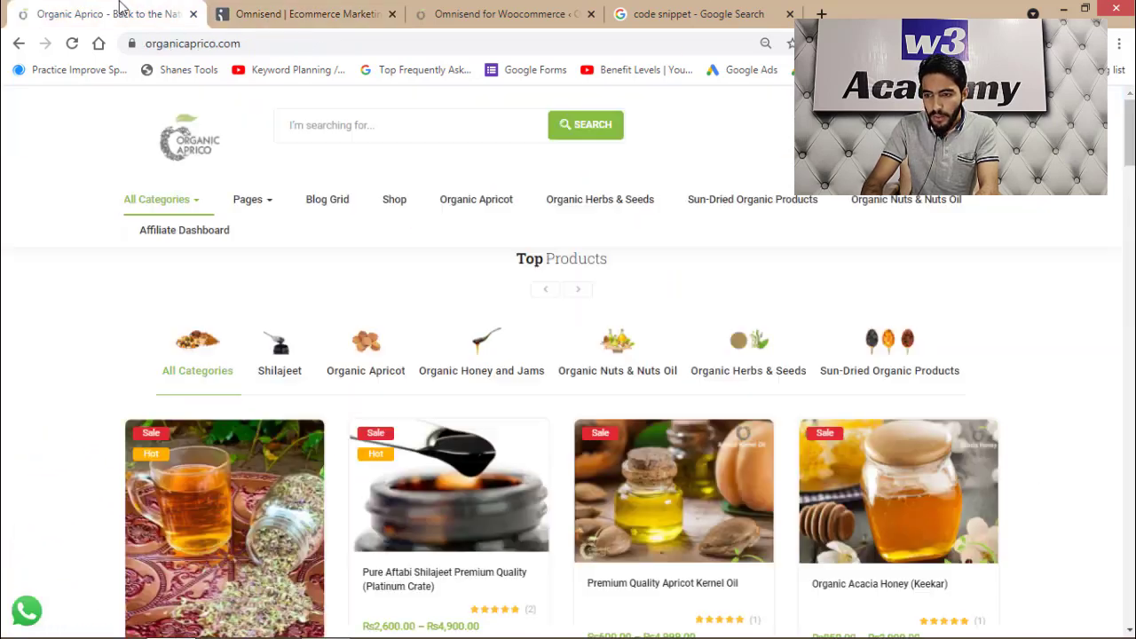
scroll(568, 372, down, 20)
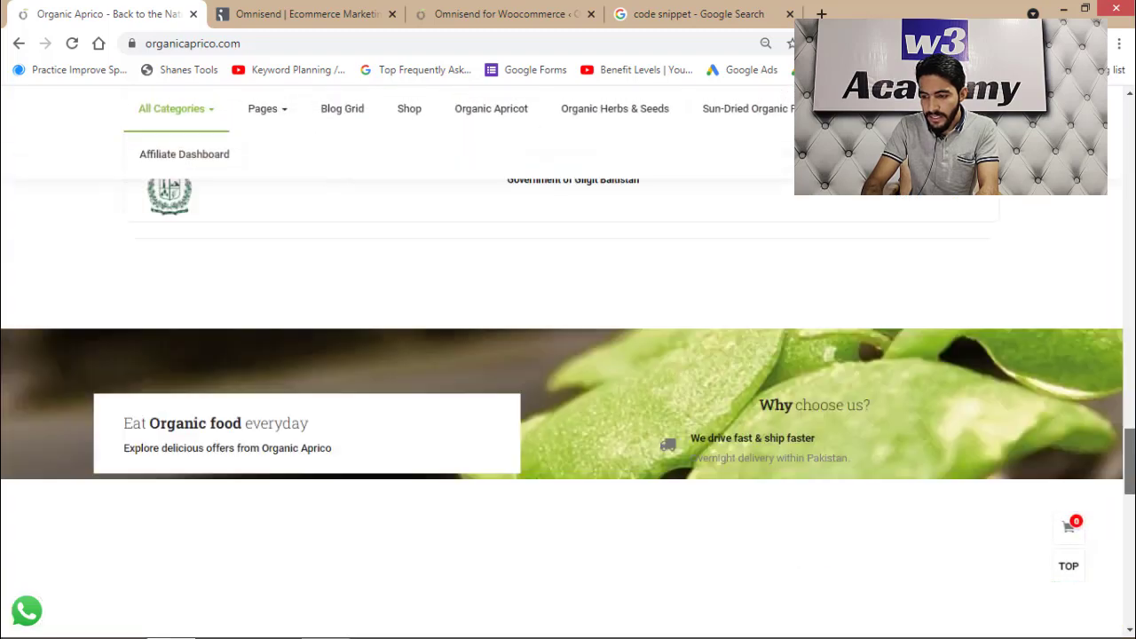
scroll(568, 408, down, 5)
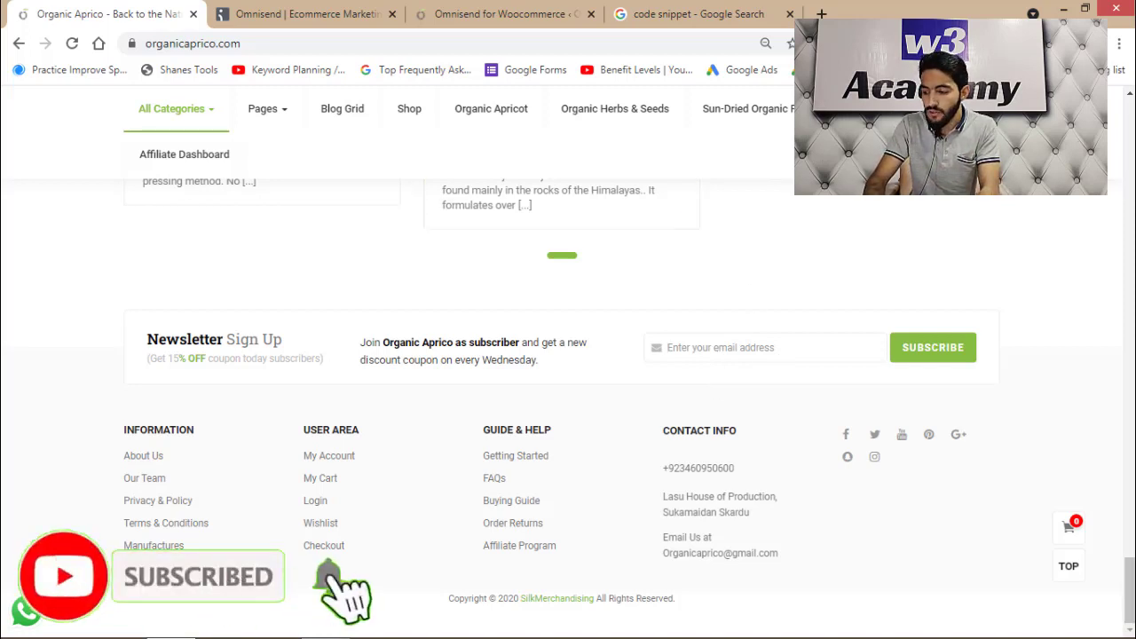
scroll(399, 240, up, 20)
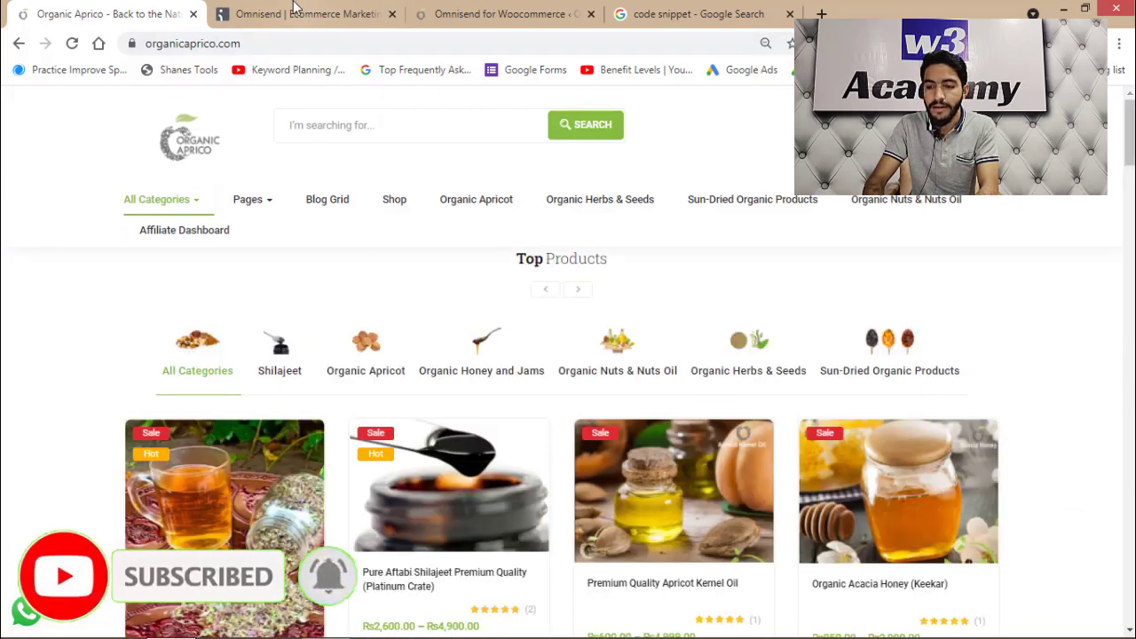
click(296, 7)
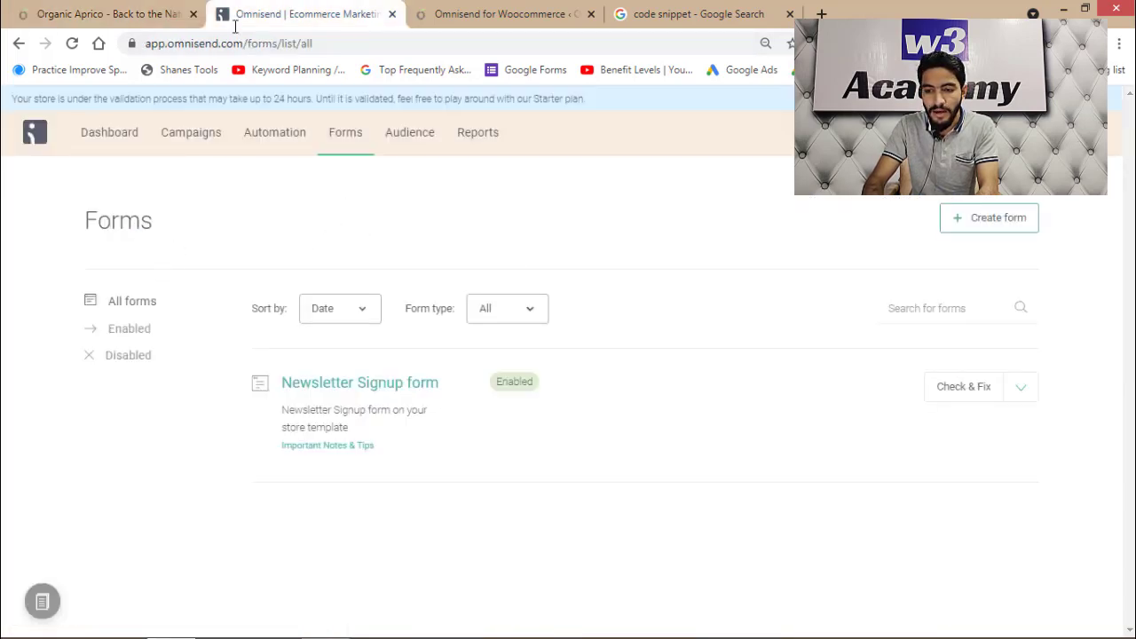
click(989, 226)
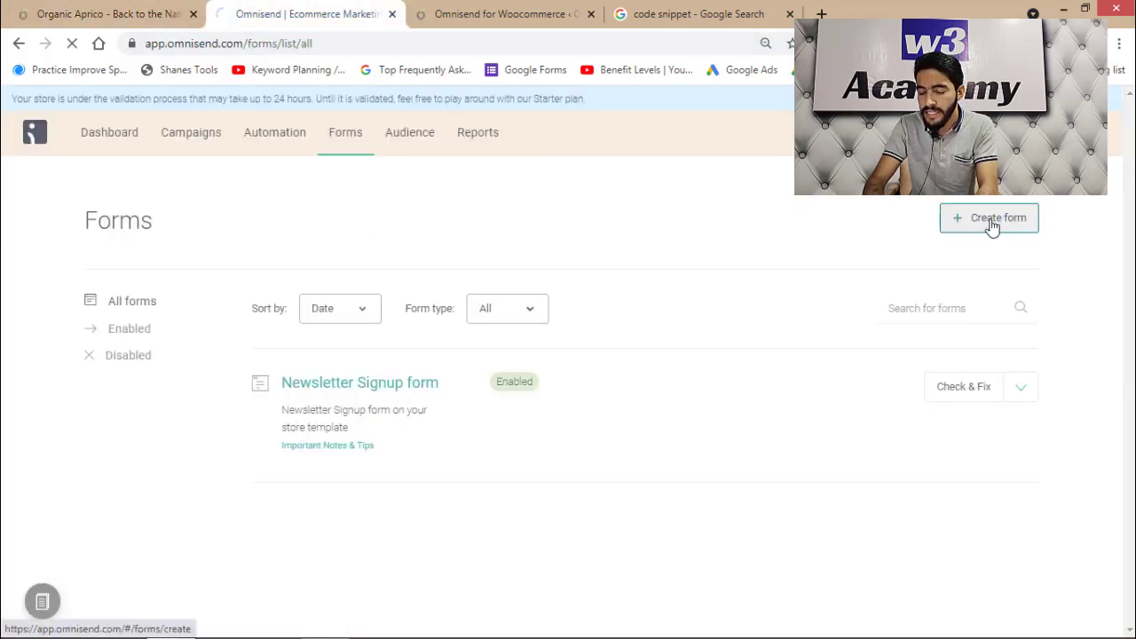
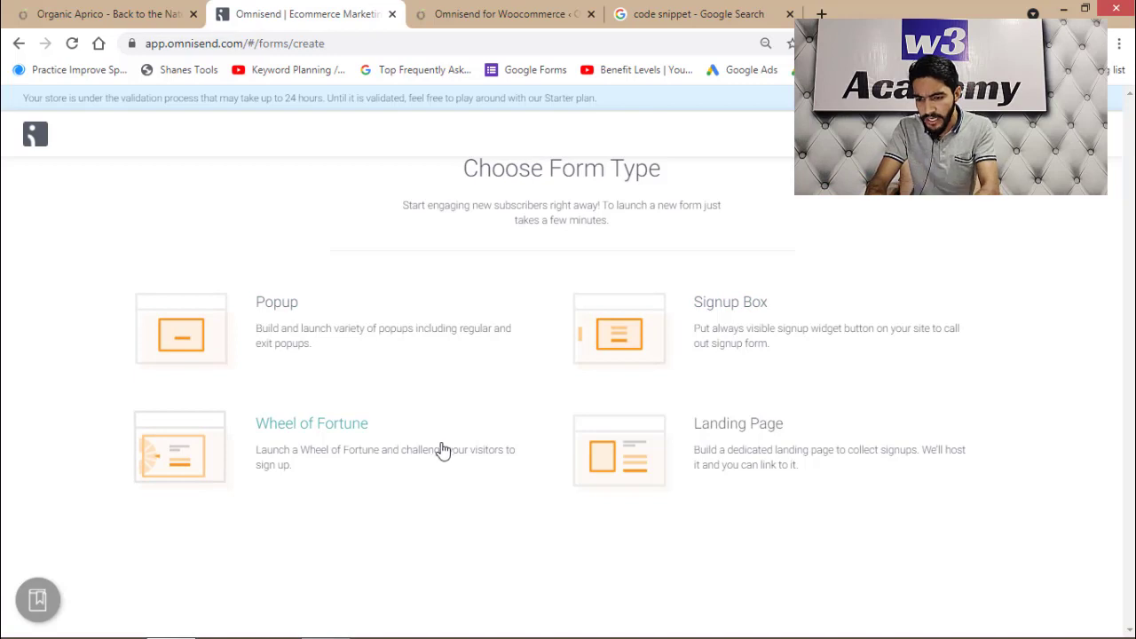
Start a new signup box with the Standard topic and the Simple layout
click(710, 308)
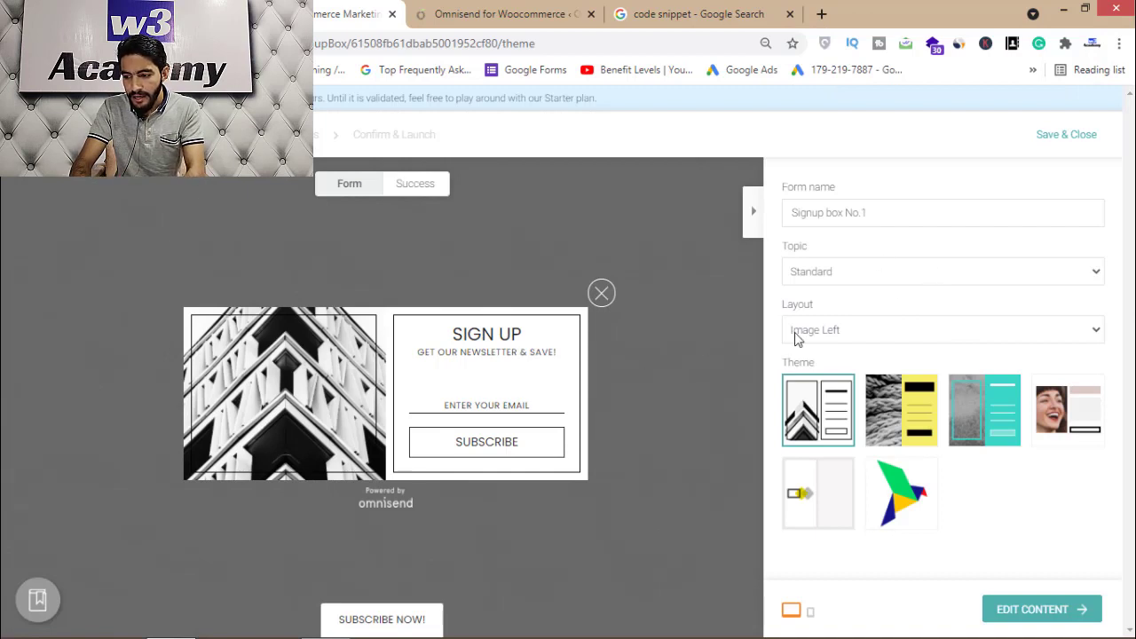
click(857, 273)
click(858, 278)
click(847, 330)
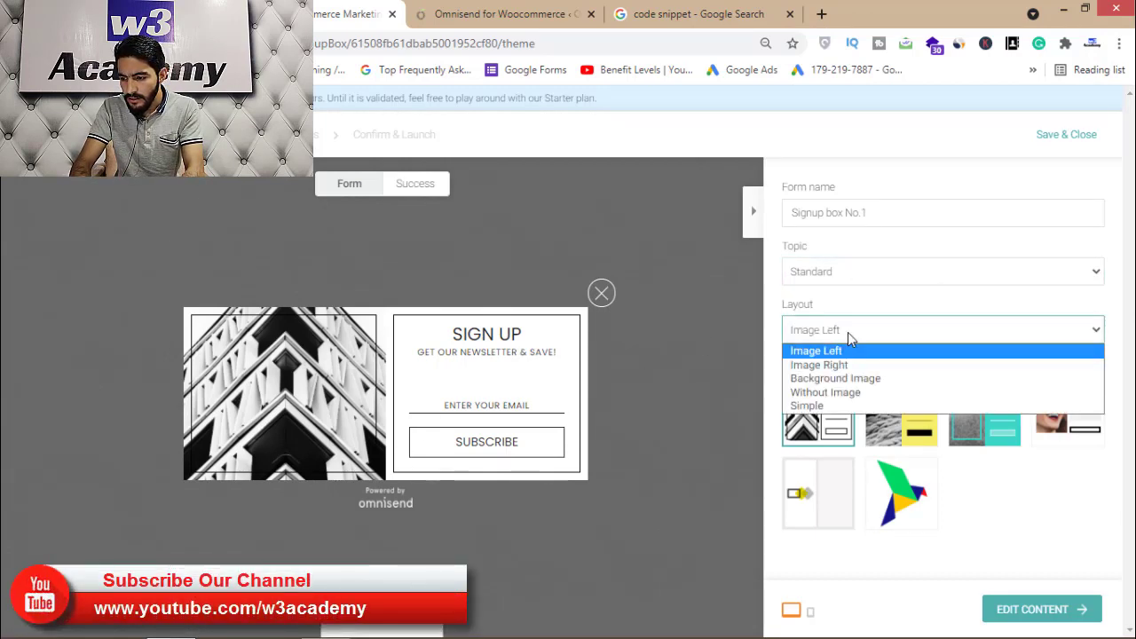
click(834, 397)
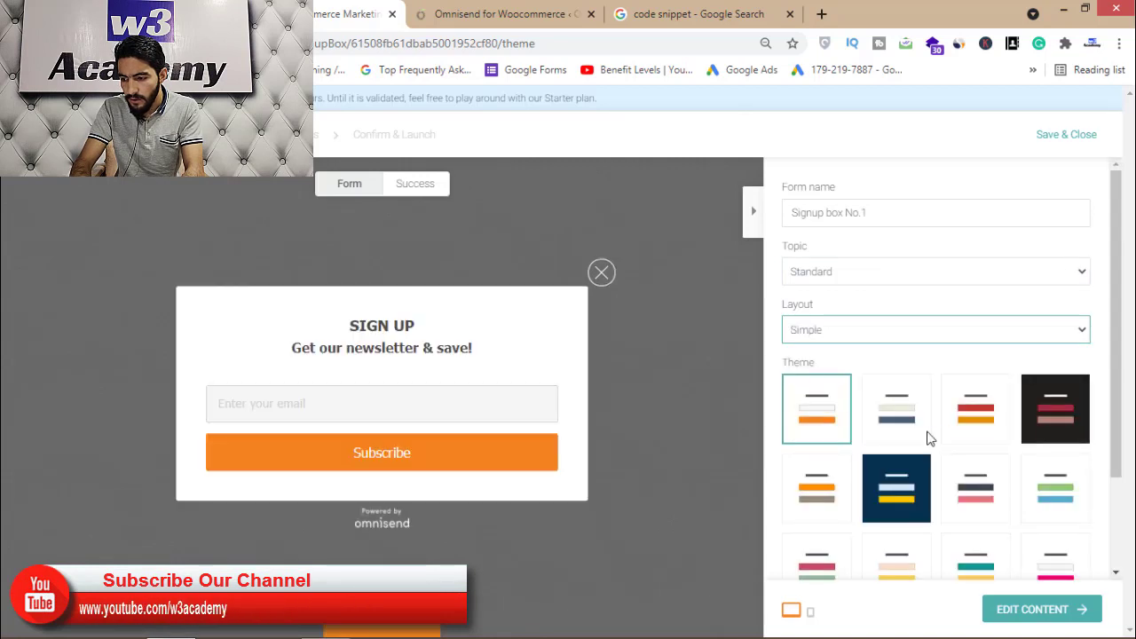
Preview the colour themes, settle on the orange theme and proceed to content editing
click(896, 424)
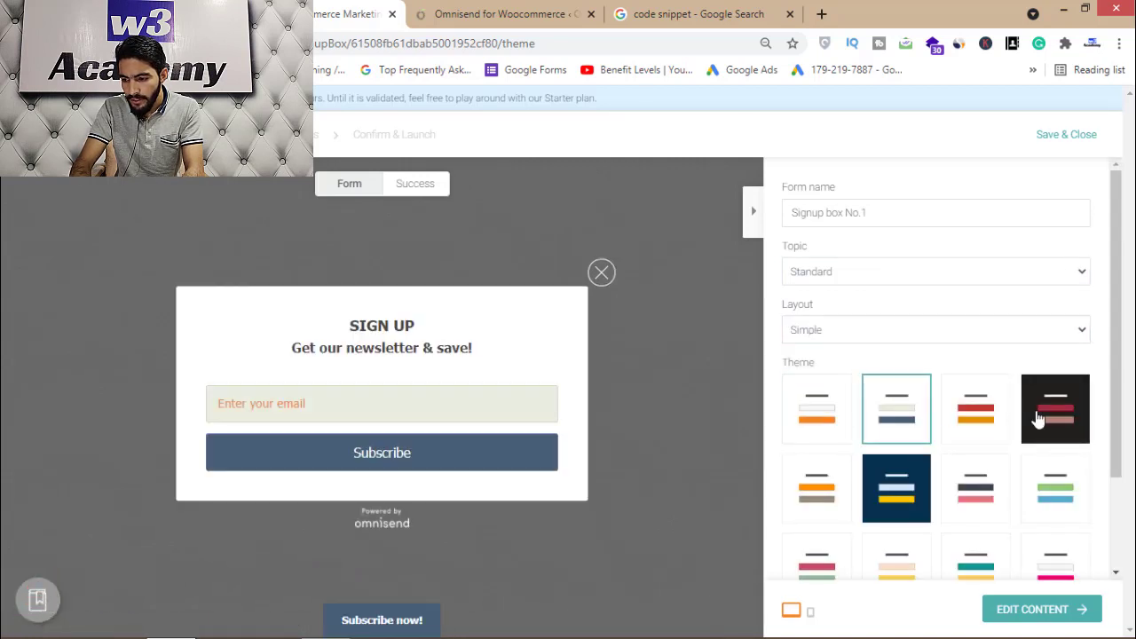
click(995, 417)
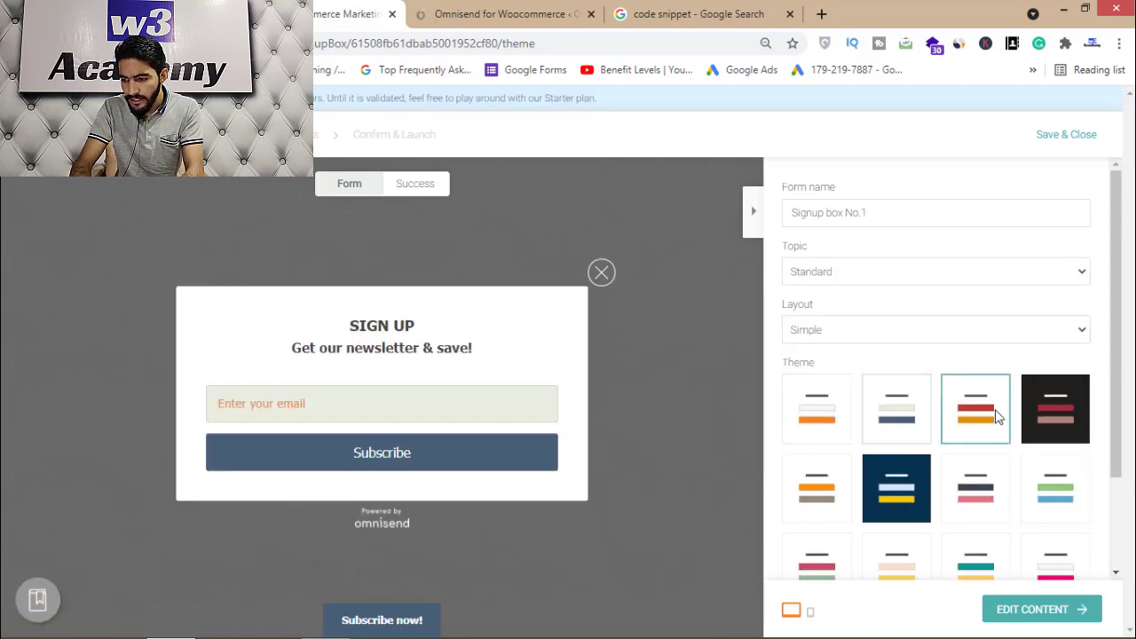
click(976, 517)
drag(1118, 385, 1103, 504)
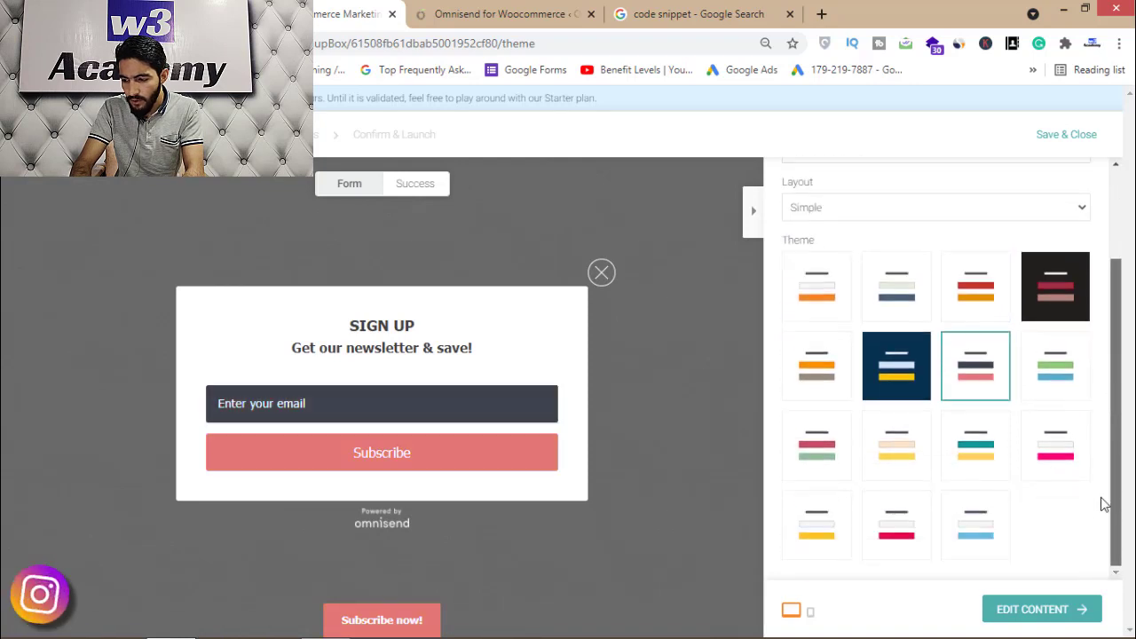
click(897, 463)
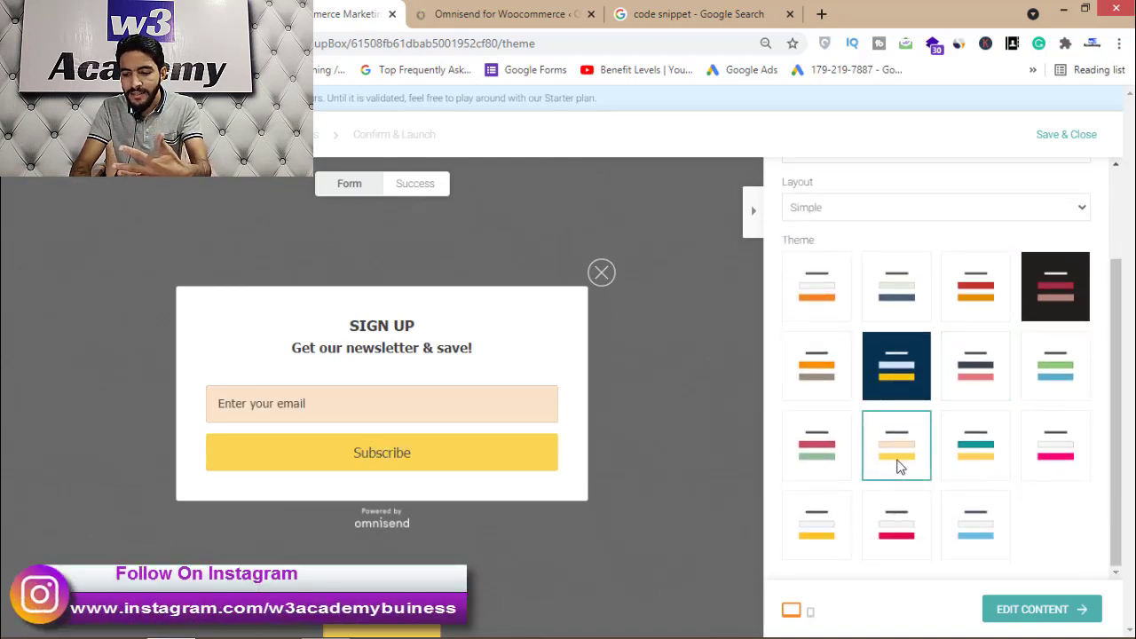
click(1053, 384)
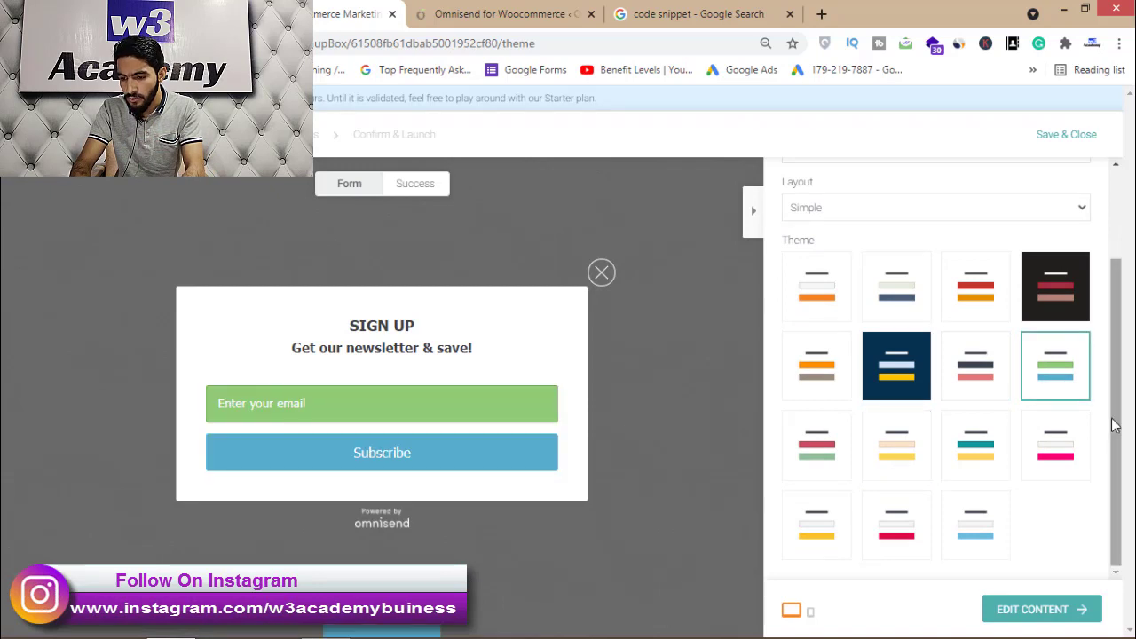
drag(1115, 426, 1115, 339)
click(878, 419)
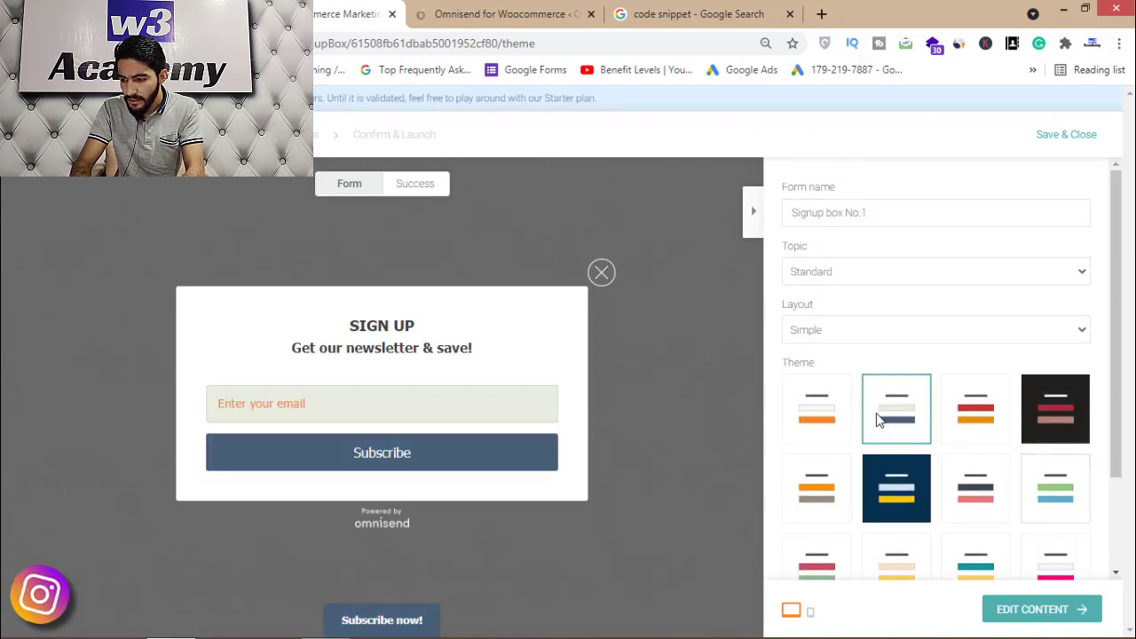
click(819, 429)
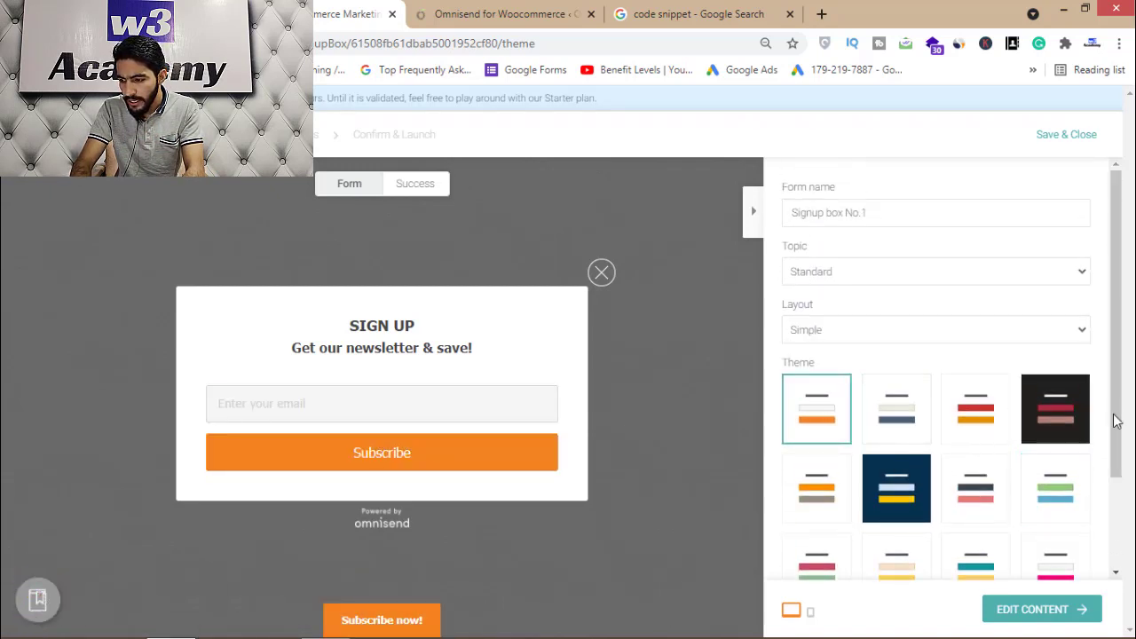
drag(1116, 421, 1108, 524)
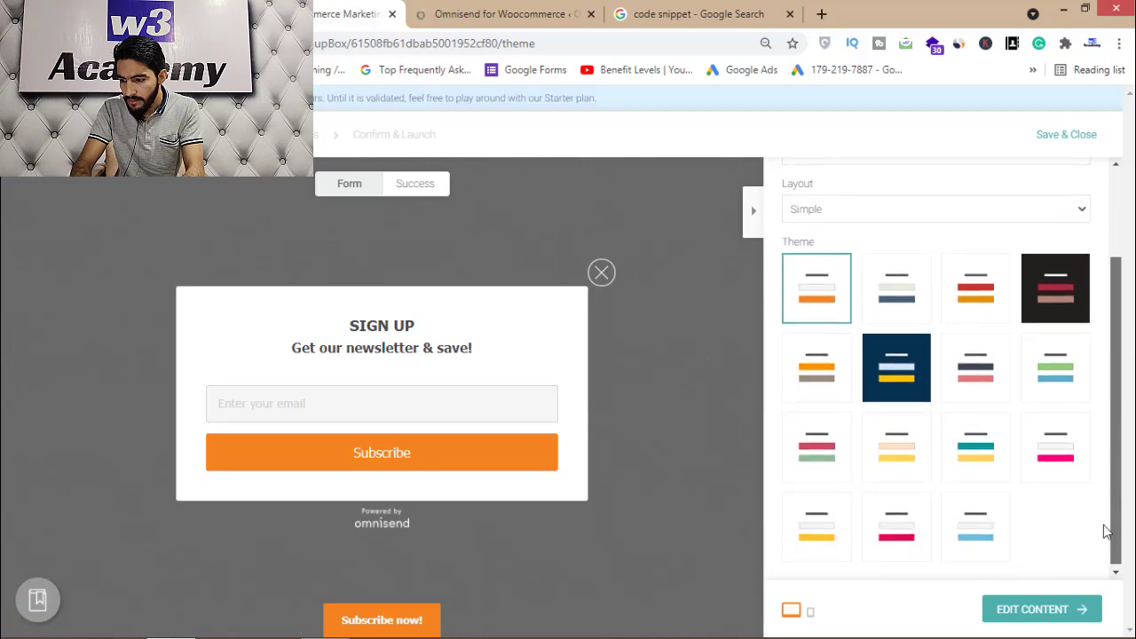
click(1043, 608)
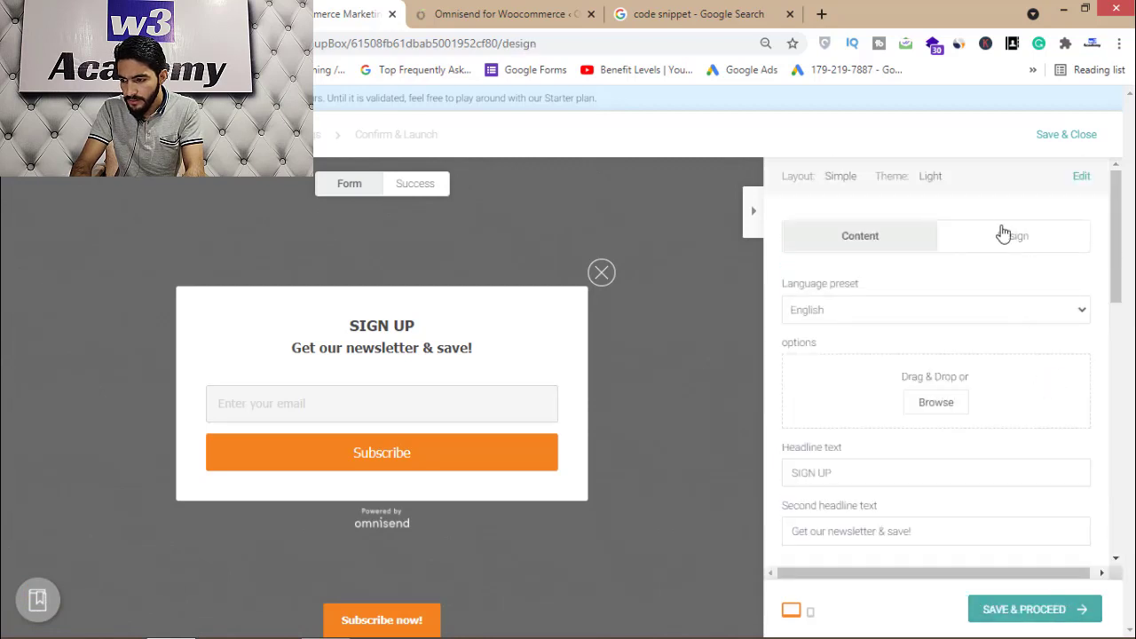
Check the design options and change the headline to 'Sign up and get discounts'
click(1001, 253)
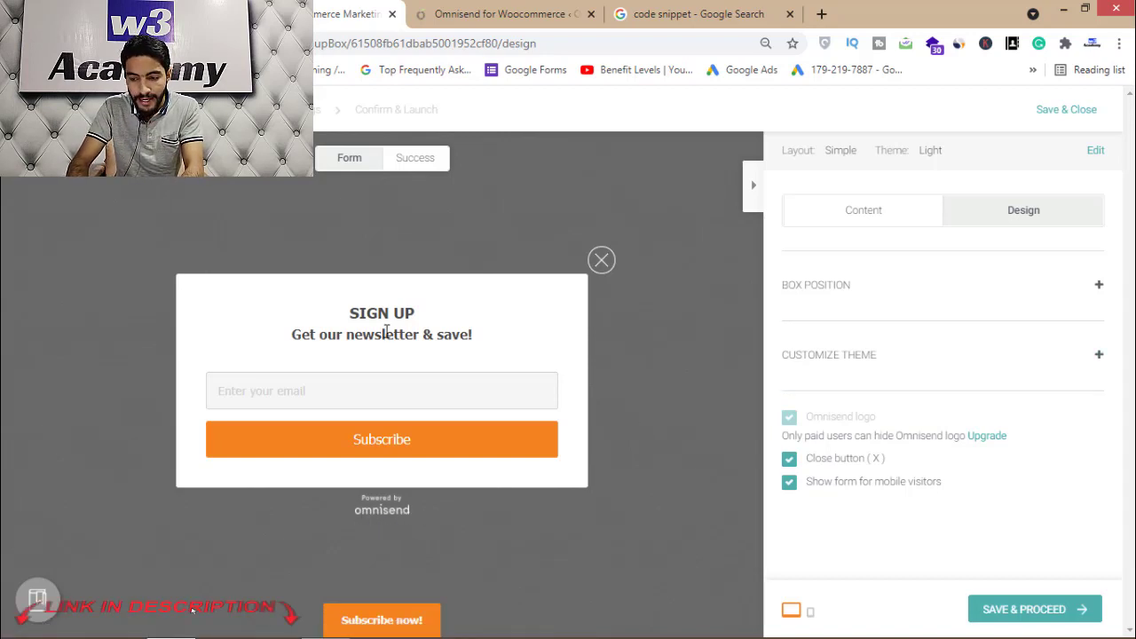
click(863, 216)
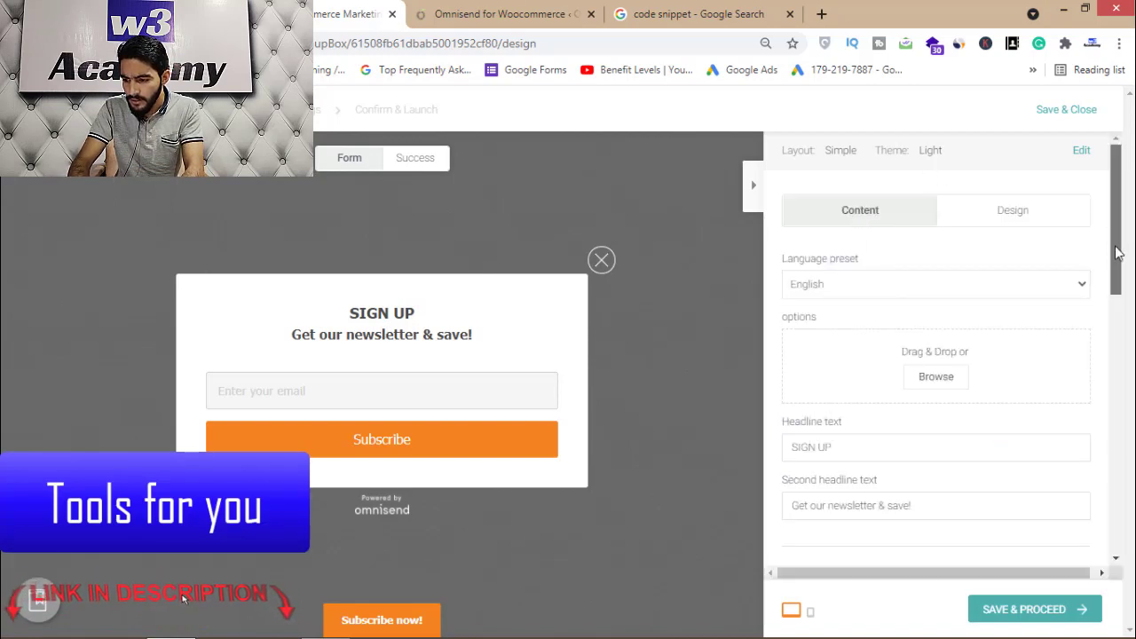
drag(1116, 253, 1117, 280)
click(849, 369)
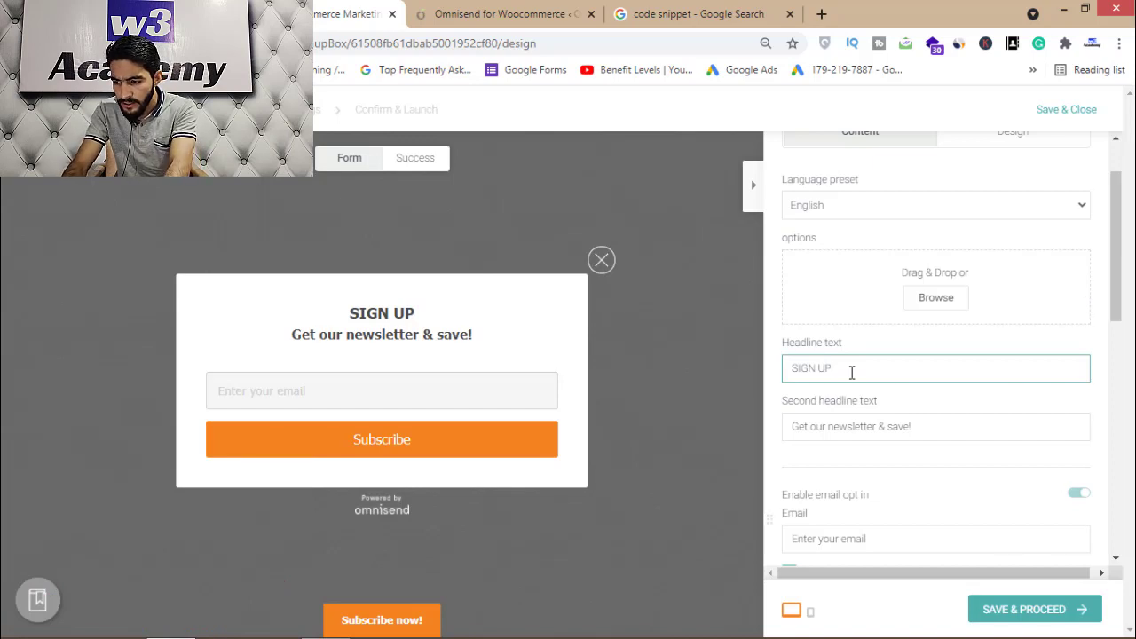
text(AND)
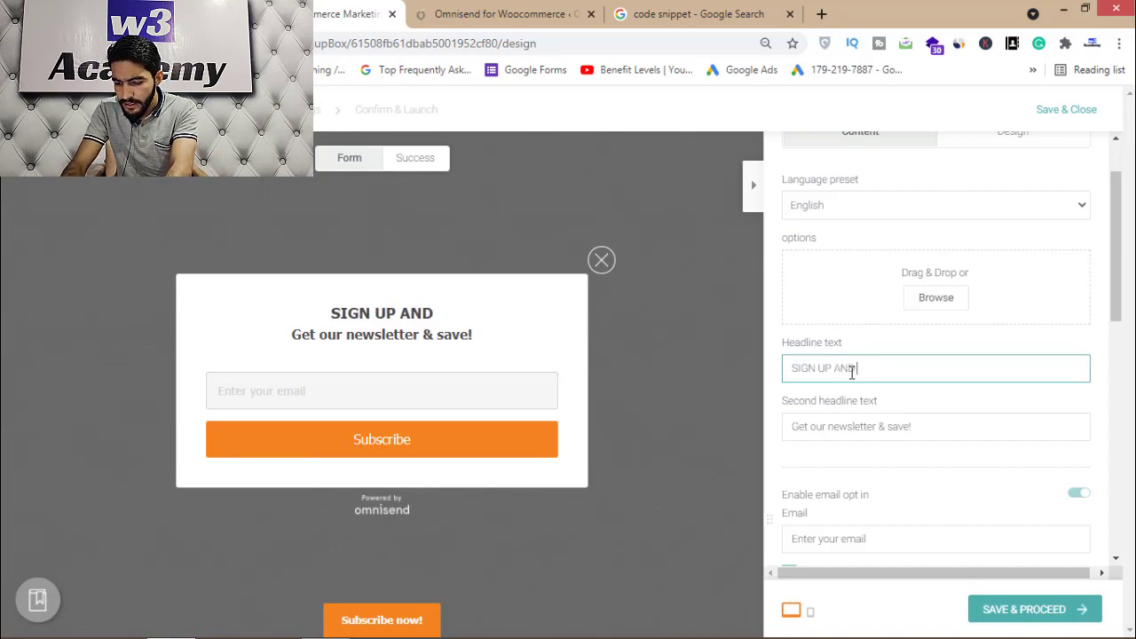
text( GET DISCOUNT)
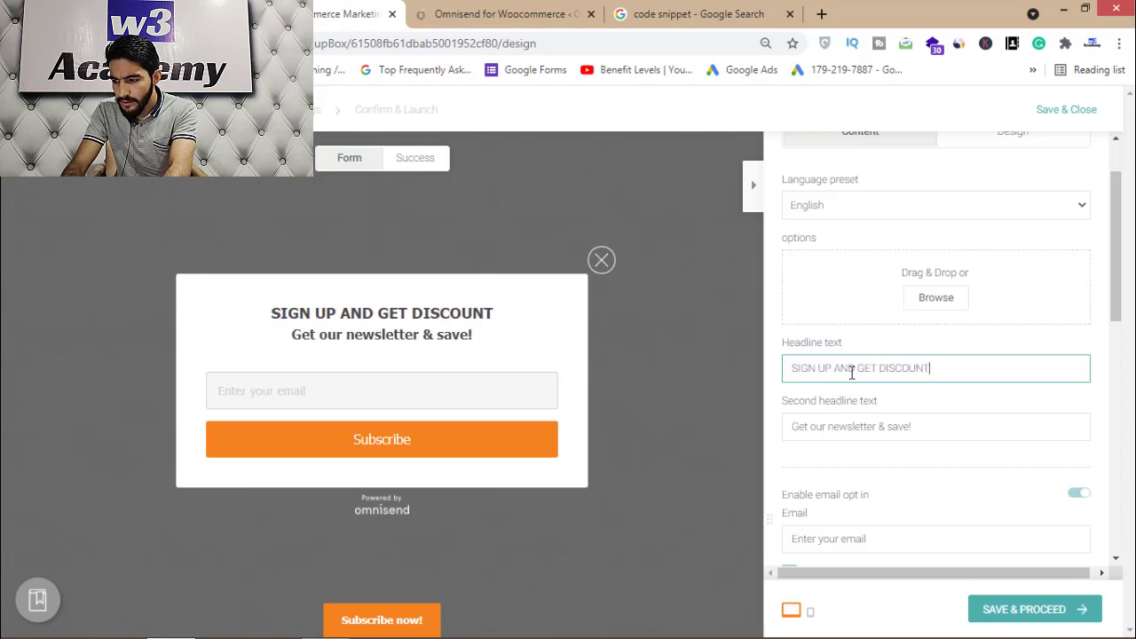
text(S)
drag(1121, 305, 1124, 402)
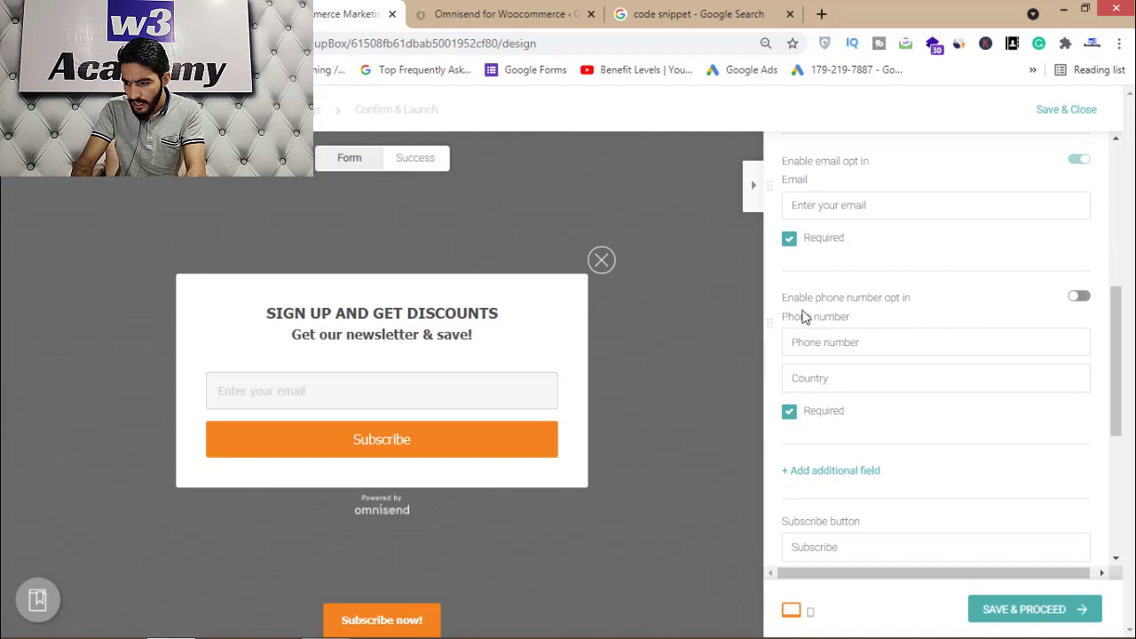
drag(1124, 364, 1108, 502)
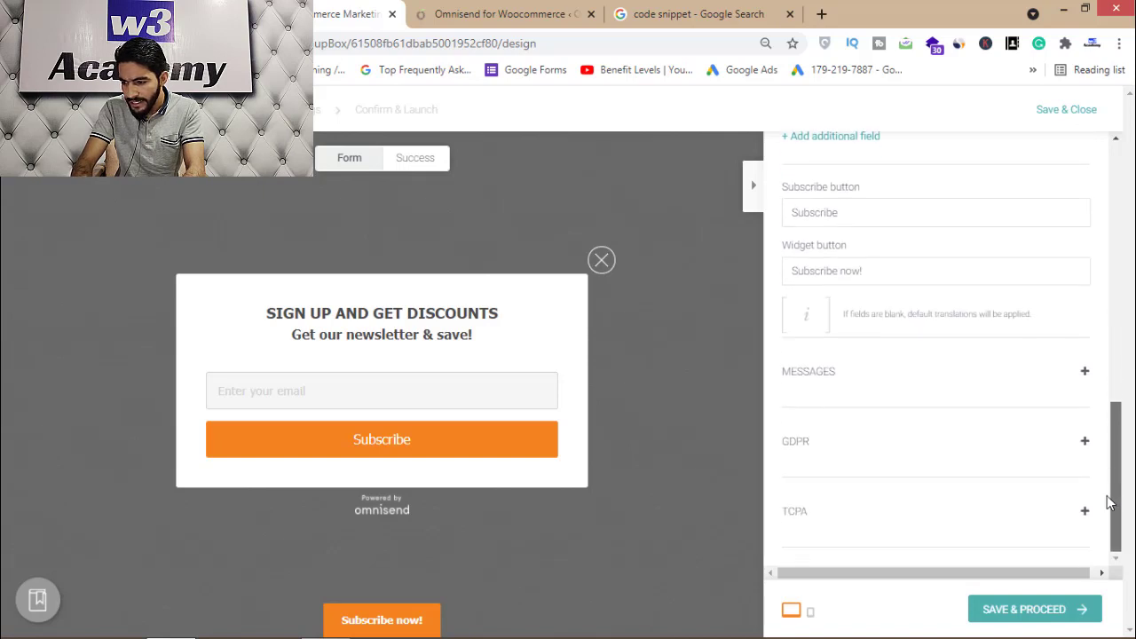
Turn on GDPR consent collection, adding the email-consent checkbox and privacy text
click(1084, 371)
drag(1131, 441, 1117, 465)
click(1083, 441)
scroll(1093, 470, down, 1)
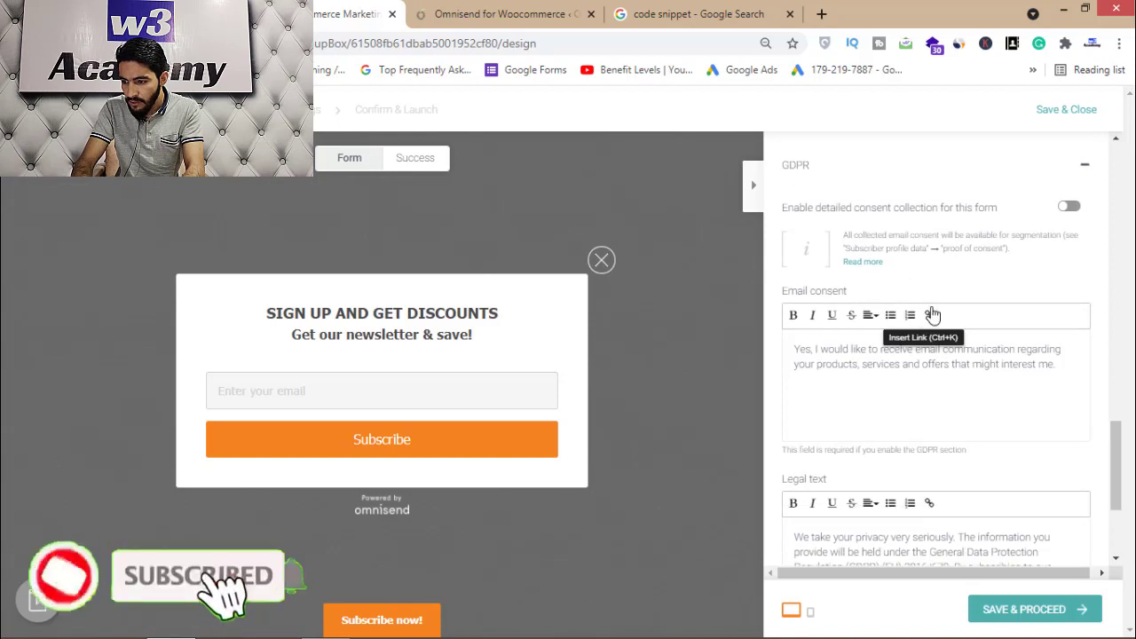
click(1070, 209)
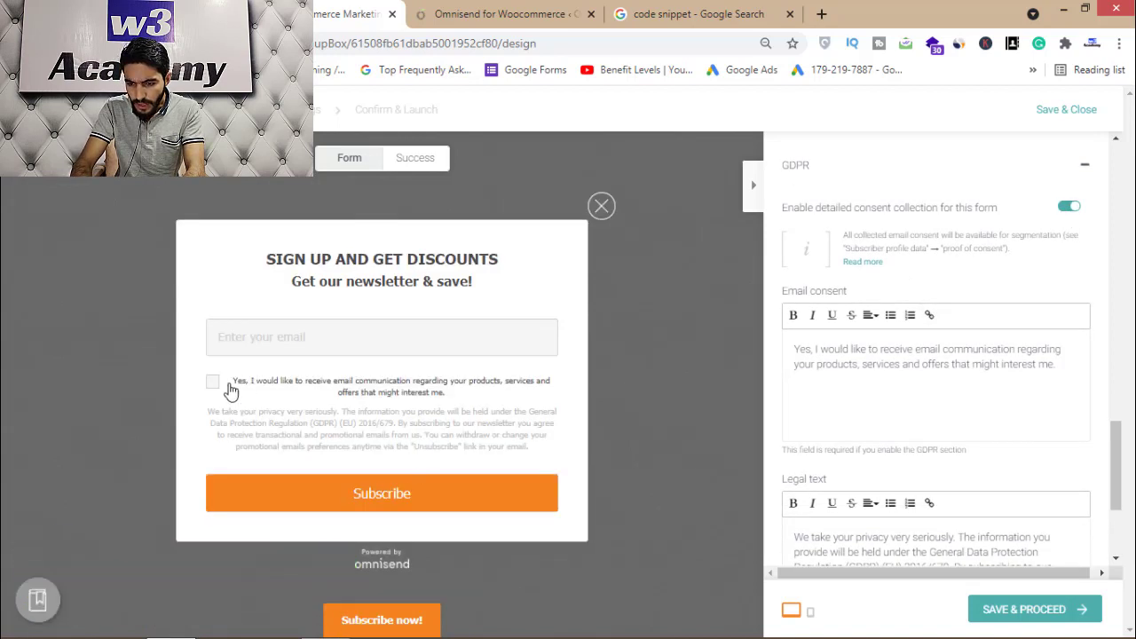
scroll(1108, 454, down, 4)
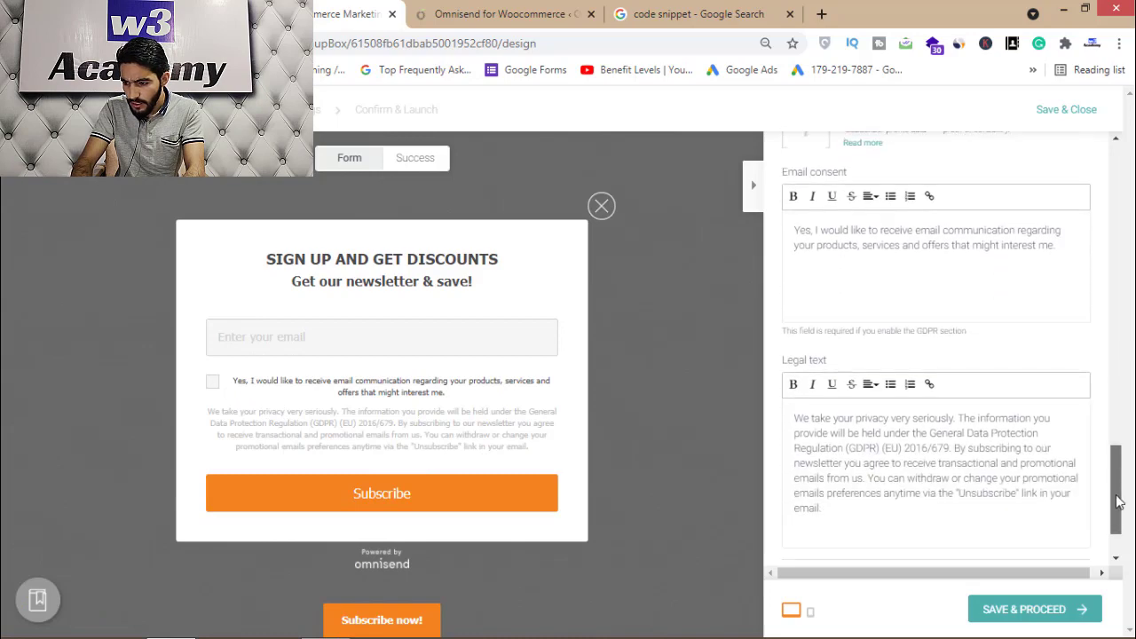
click(1084, 511)
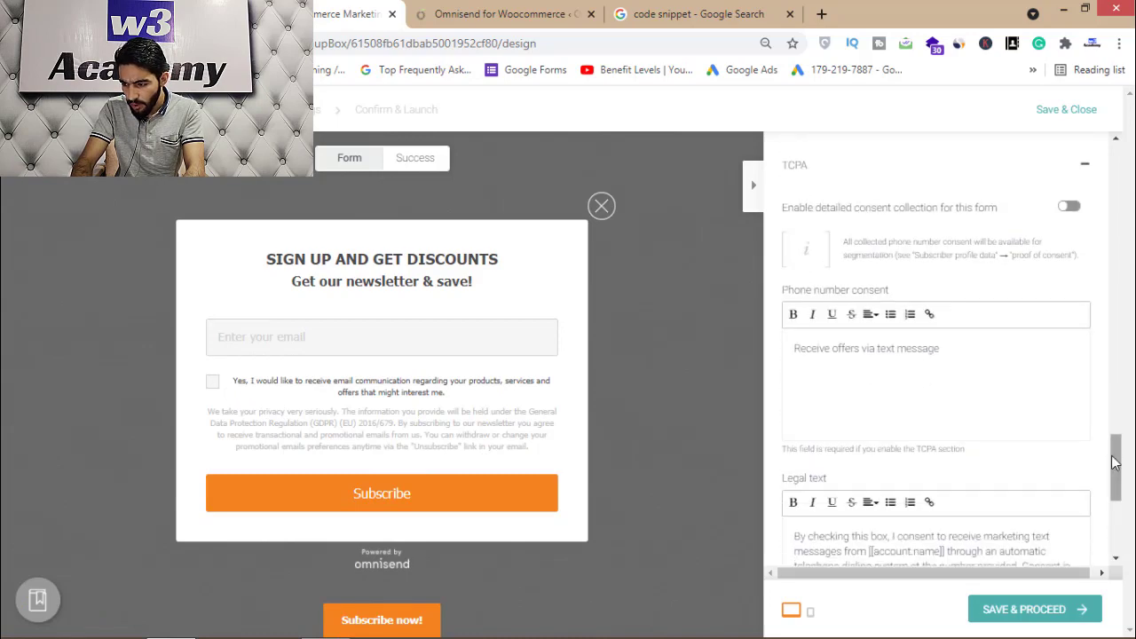
scroll(1120, 465, down, 5)
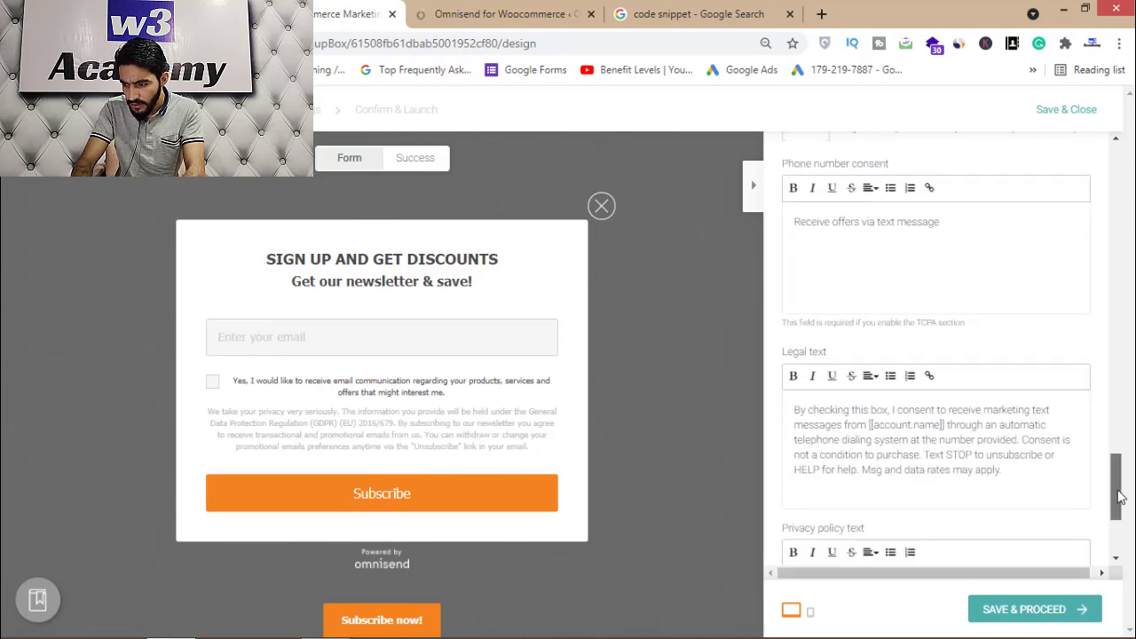
Advance through the settings and Confirm & Launch steps, then Save & Enable Signup box No.1
click(1009, 609)
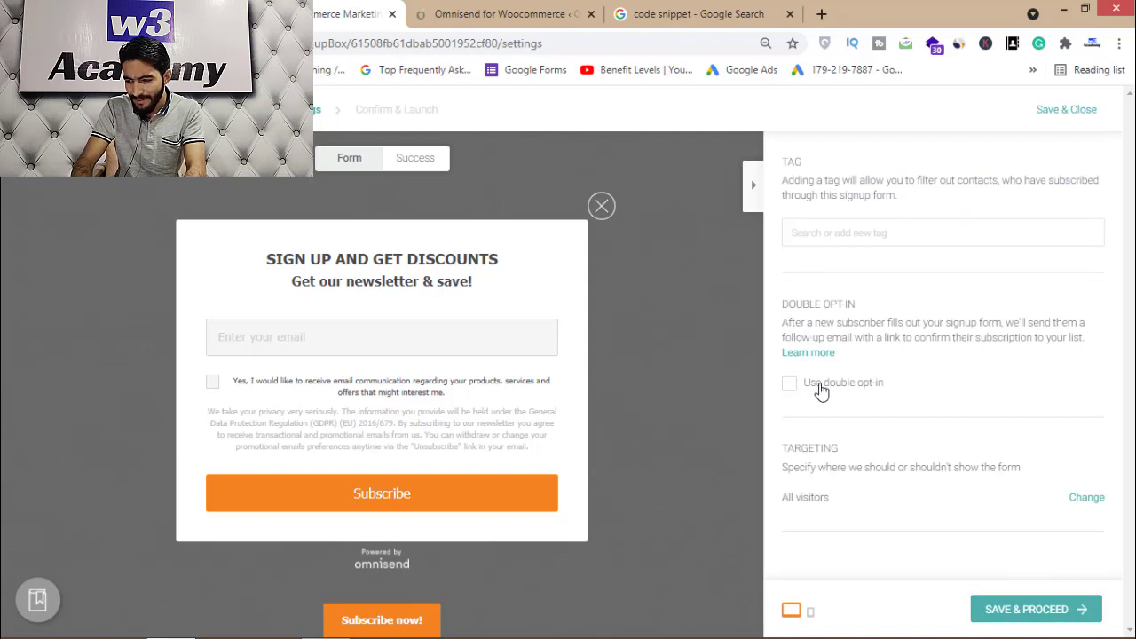
click(1036, 612)
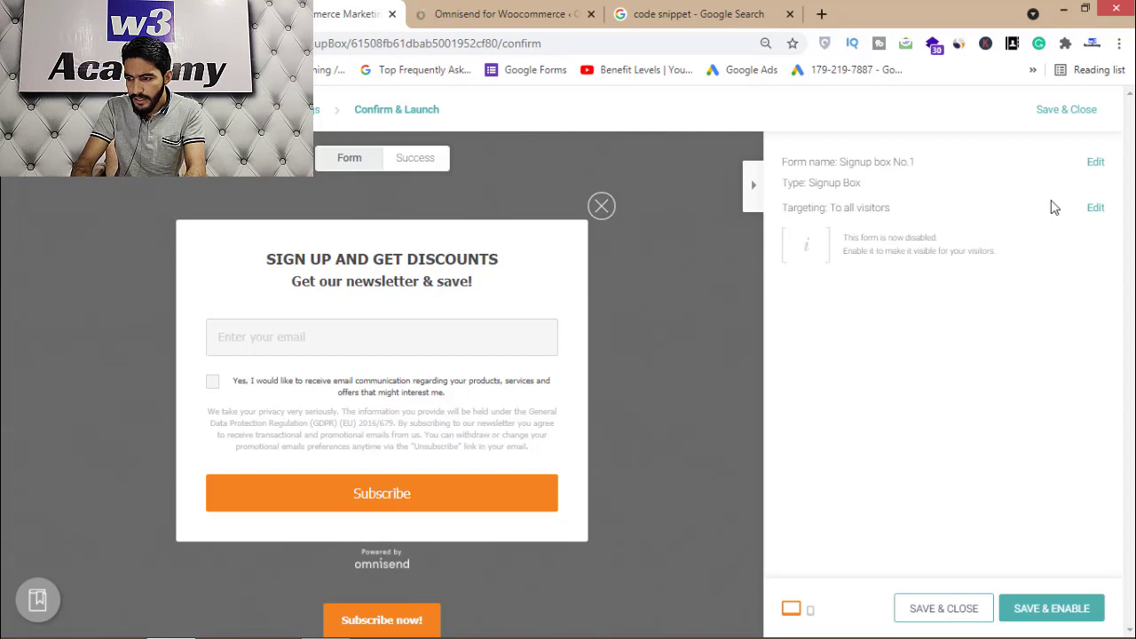
click(1051, 609)
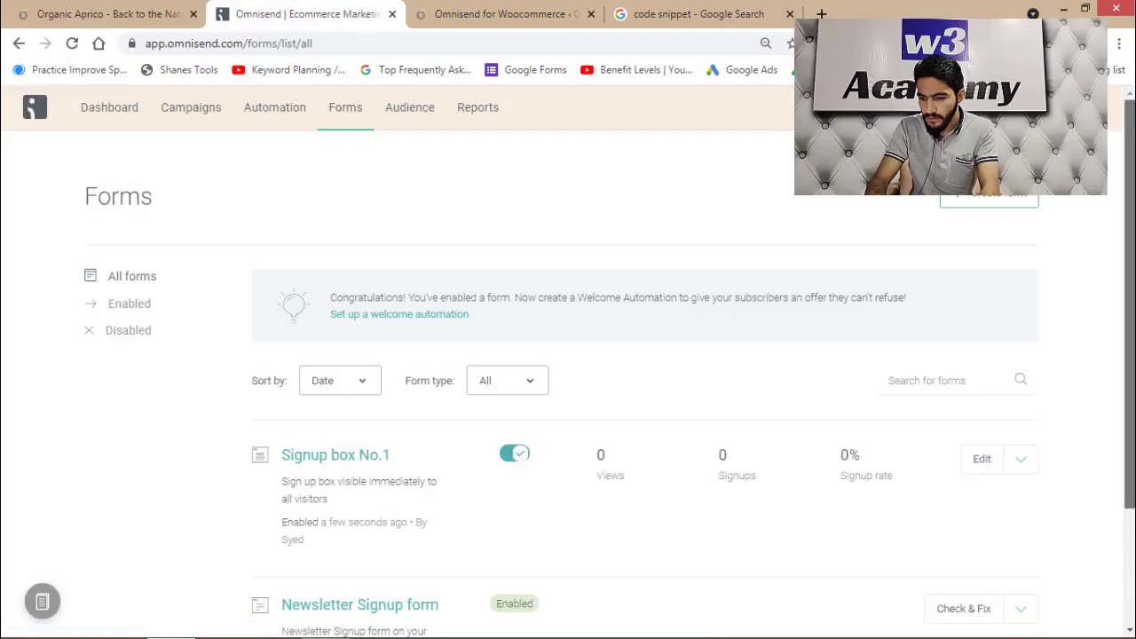
Load the Organic Aprico store home page in a new tab from the 'orga' suggestion
scroll(568, 355, down, 2)
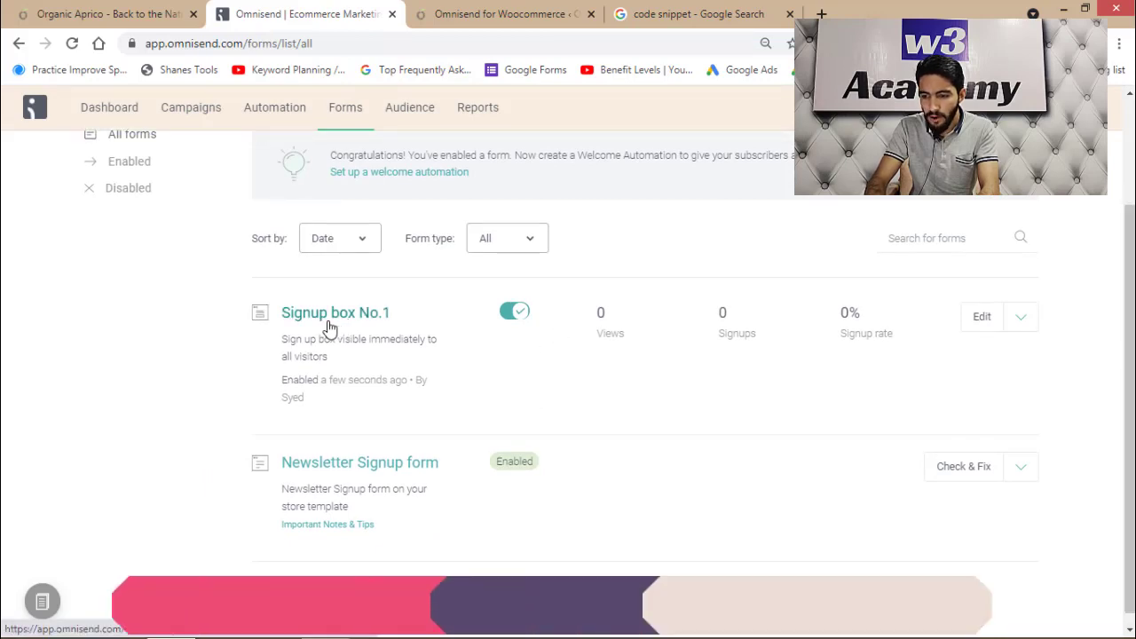
scroll(568, 355, up, 2)
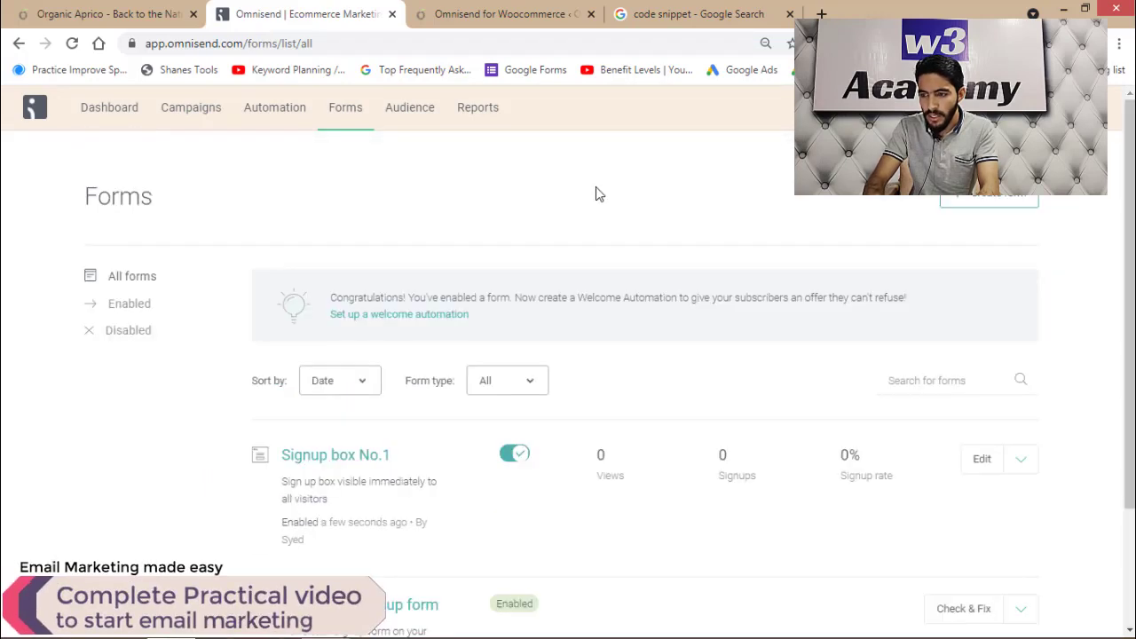
key(ctrl+t)
text(orga)
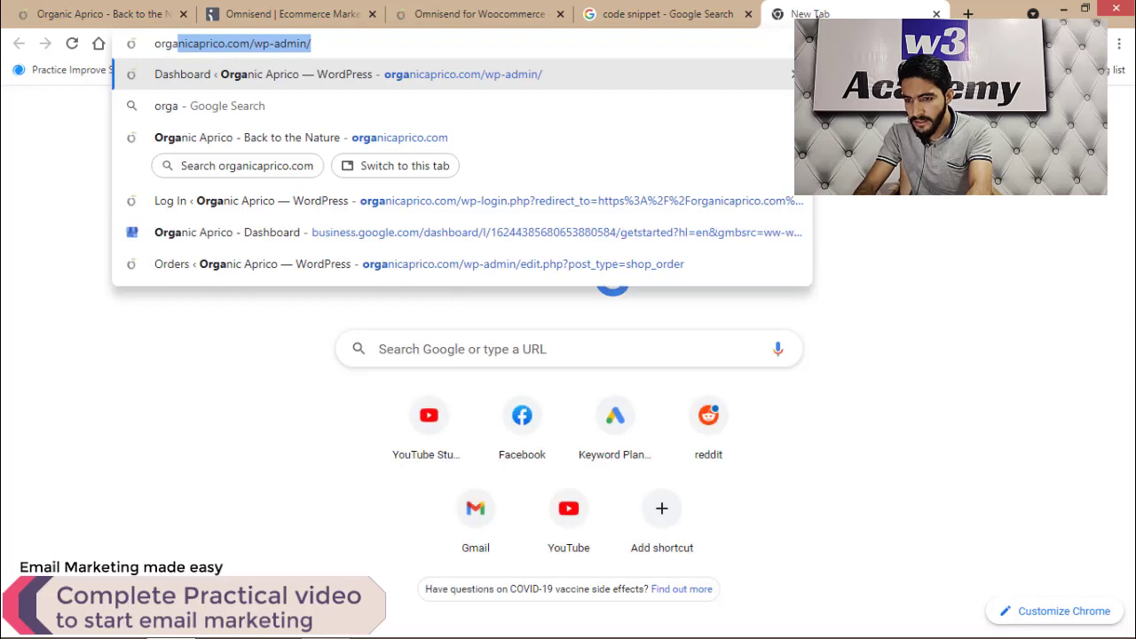
key(Down)
key(Down)
key(Return)
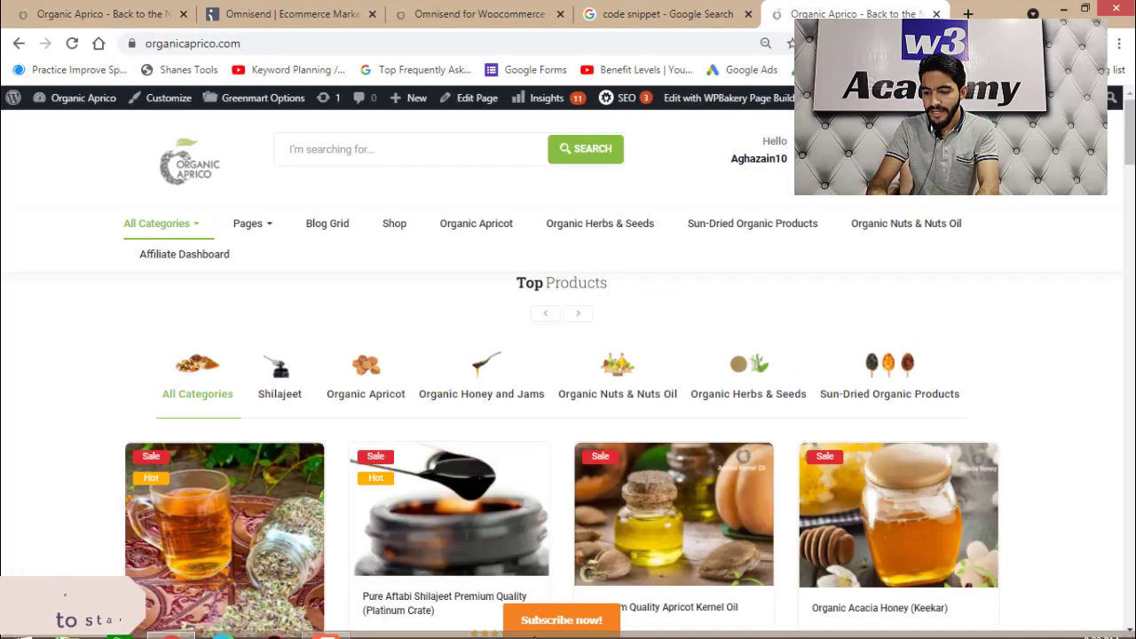
Subscribe a test email address through the store's 'Subscribe now!' popup, then return to Omnisend
click(564, 621)
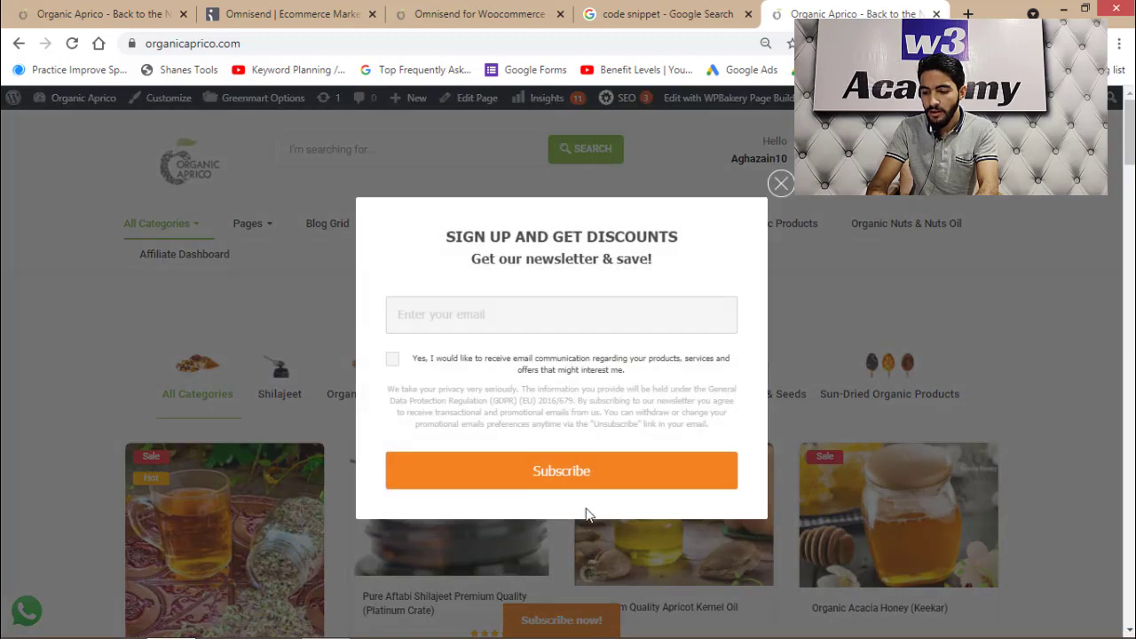
click(458, 316)
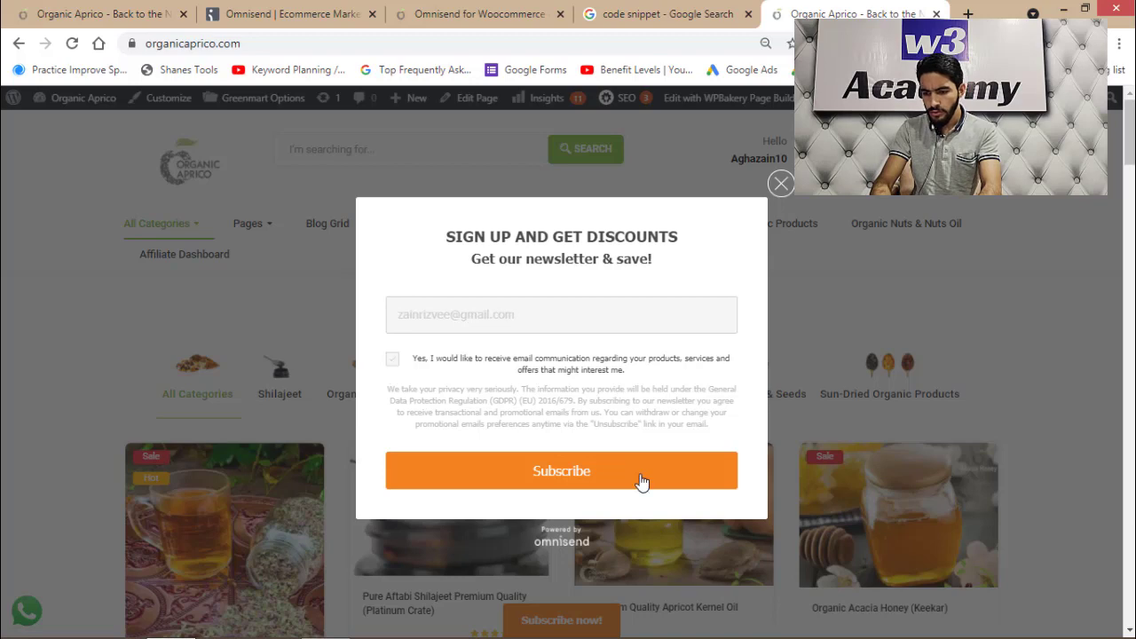
click(599, 479)
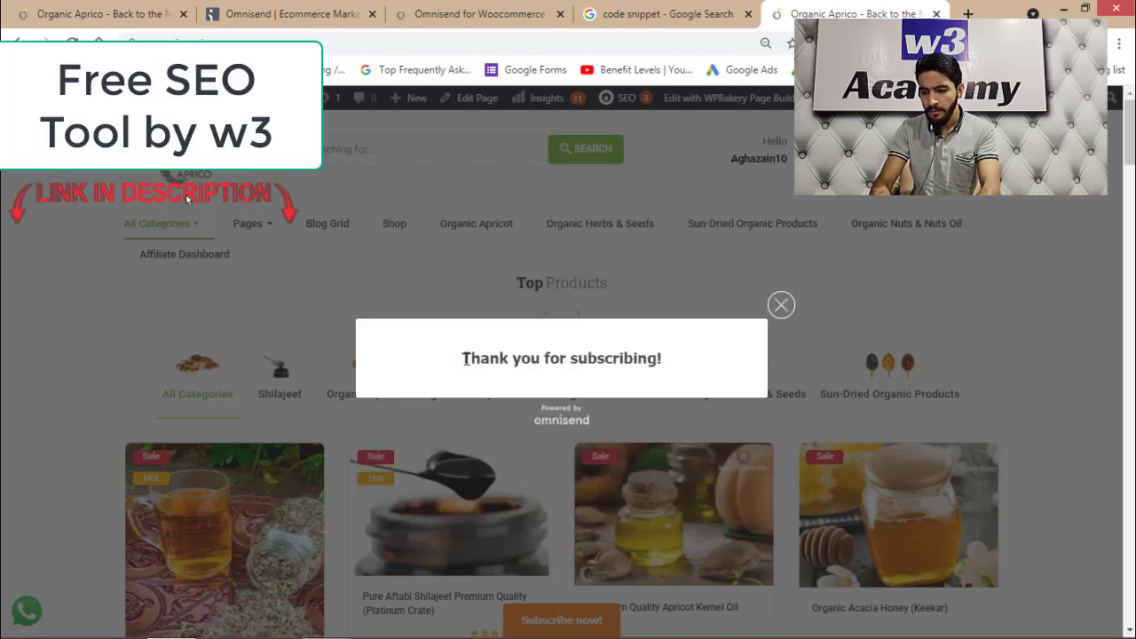
drag(478, 377, 664, 370)
click(283, 14)
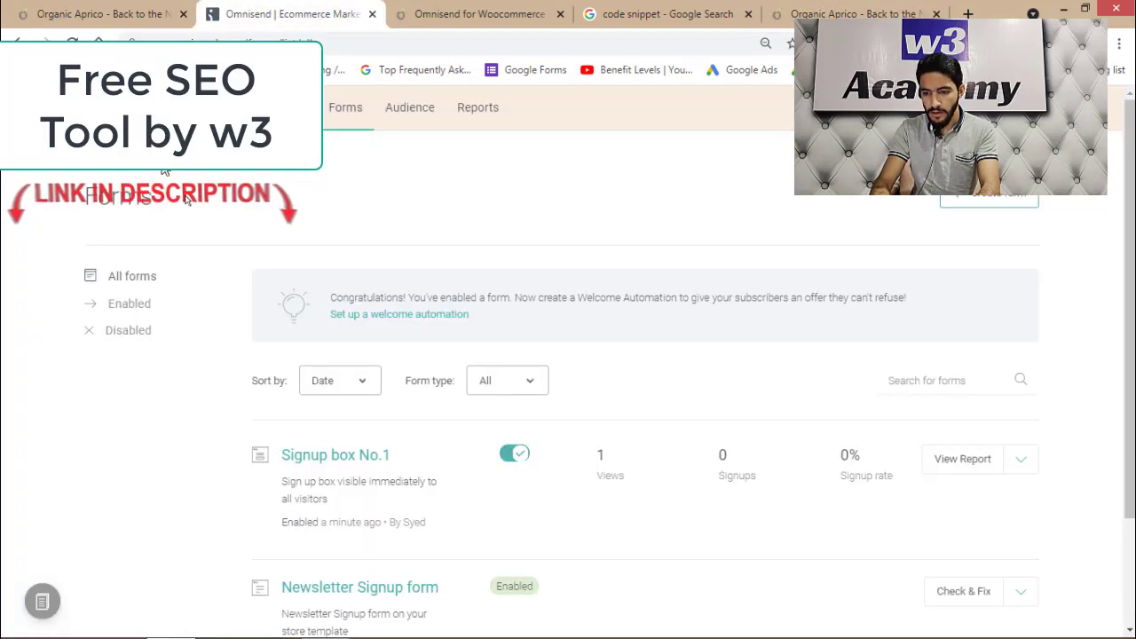
Reload the Forms page to confirm 3 views and 1 signup, then return to the store tab
key(F5)
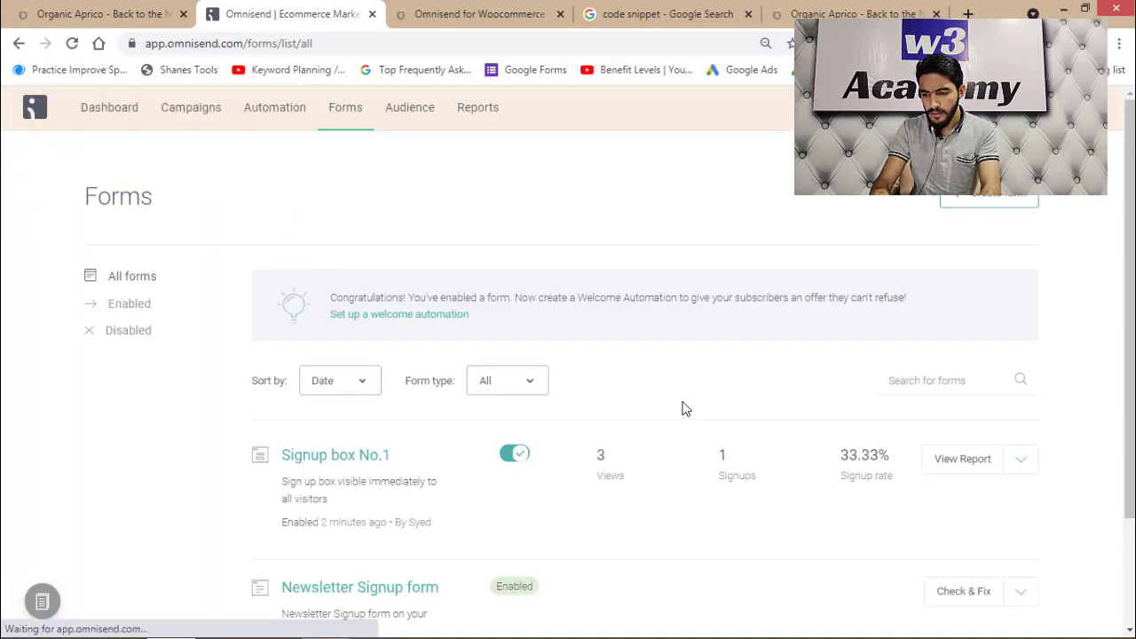
scroll(682, 407, down, 2)
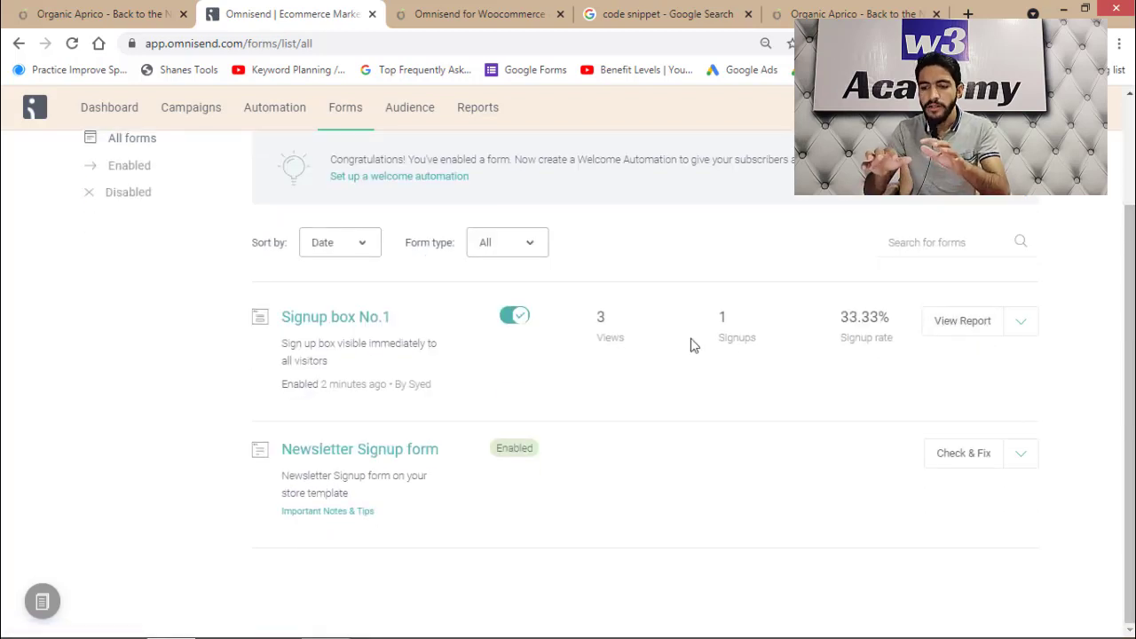
scroll(621, 372, up, 2)
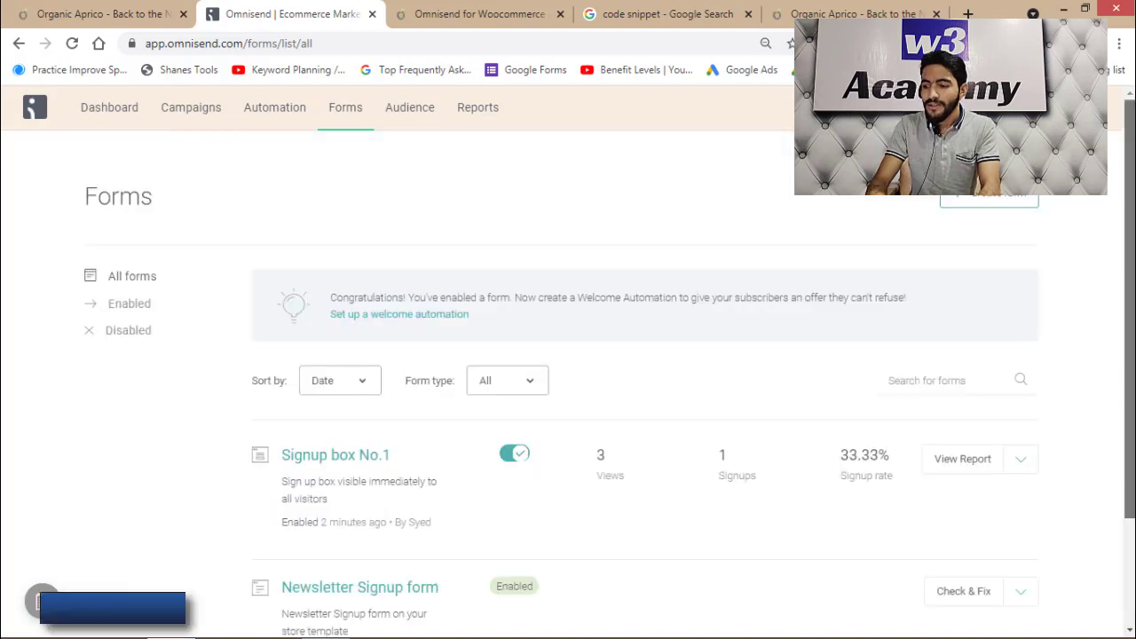
scroll(970, 211, down, 1)
scroll(971, 210, up, 1)
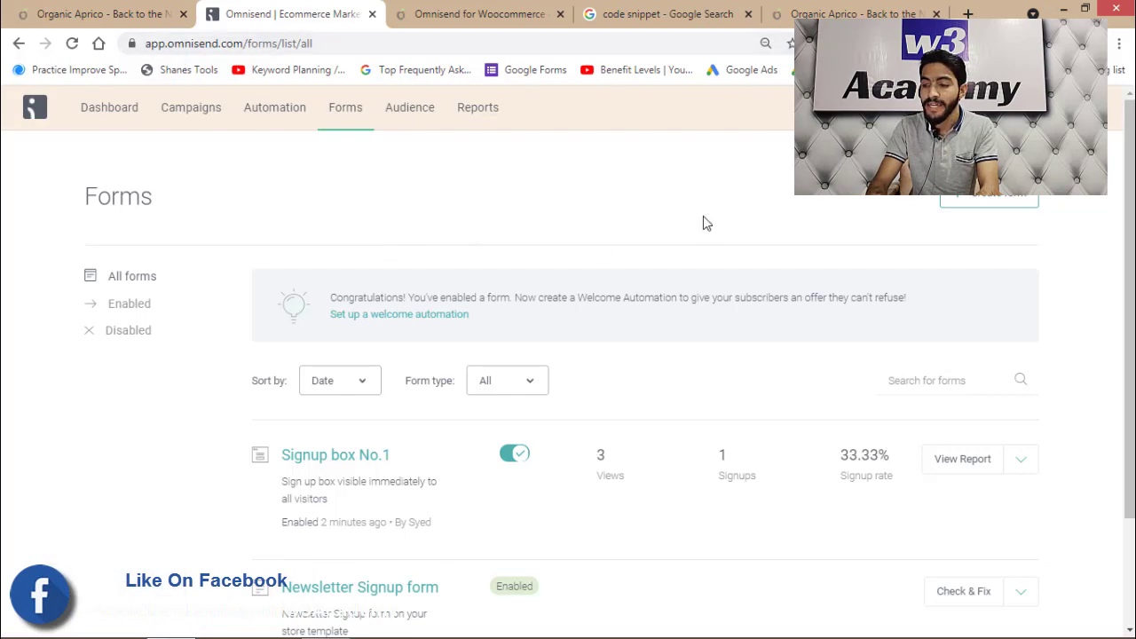
click(834, 13)
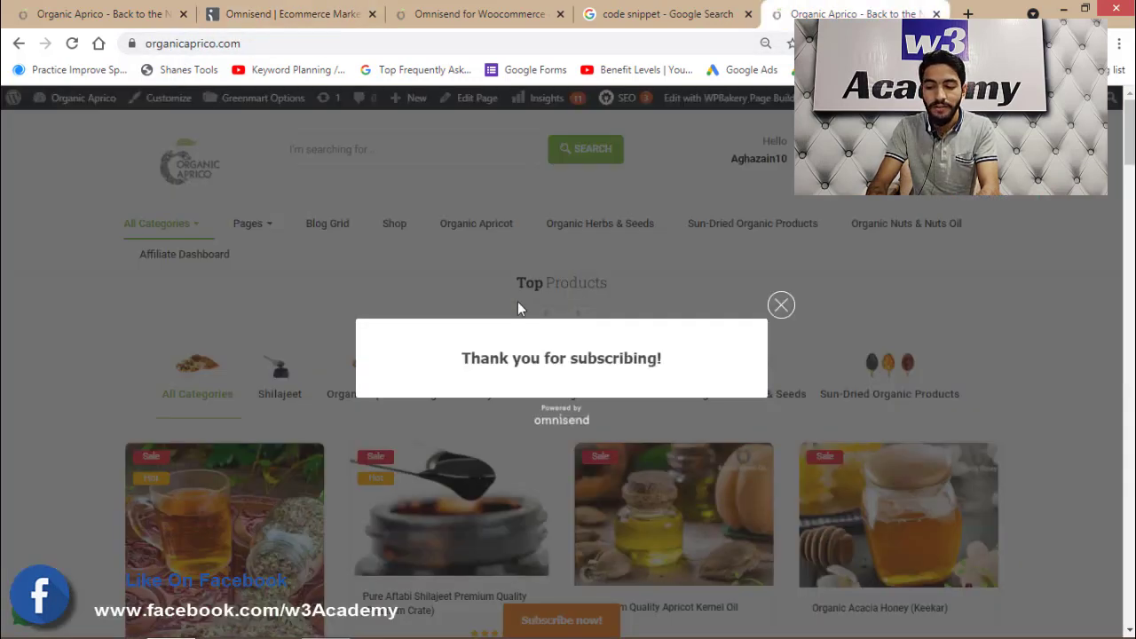
Close the 'Thank you for subscribing!' popup and go back to the Omnisend Forms list
click(781, 307)
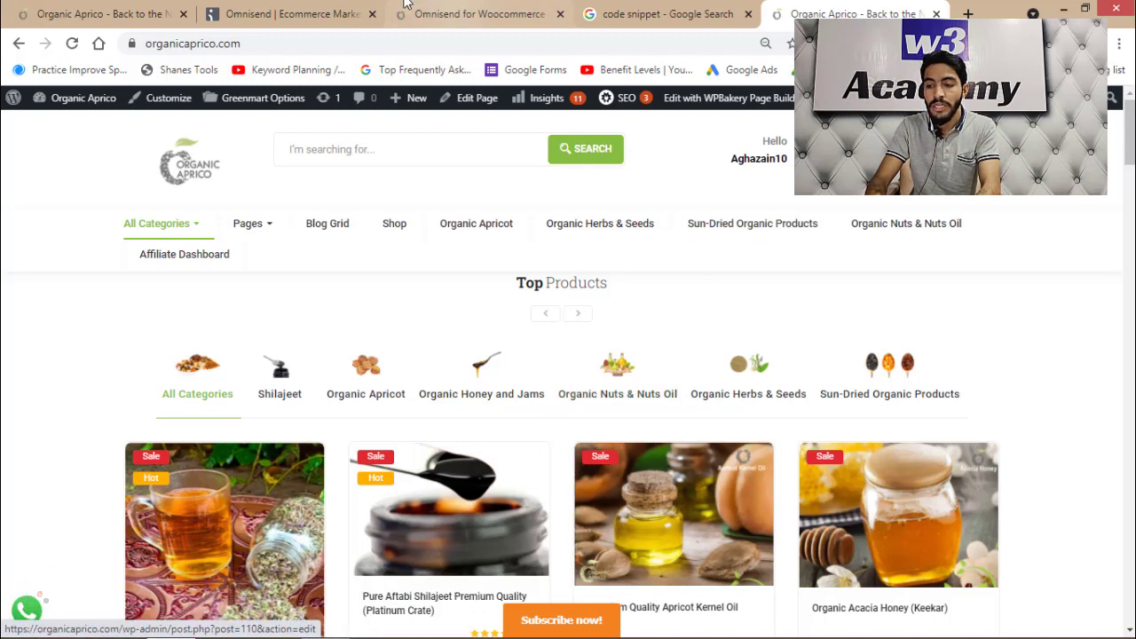
click(293, 13)
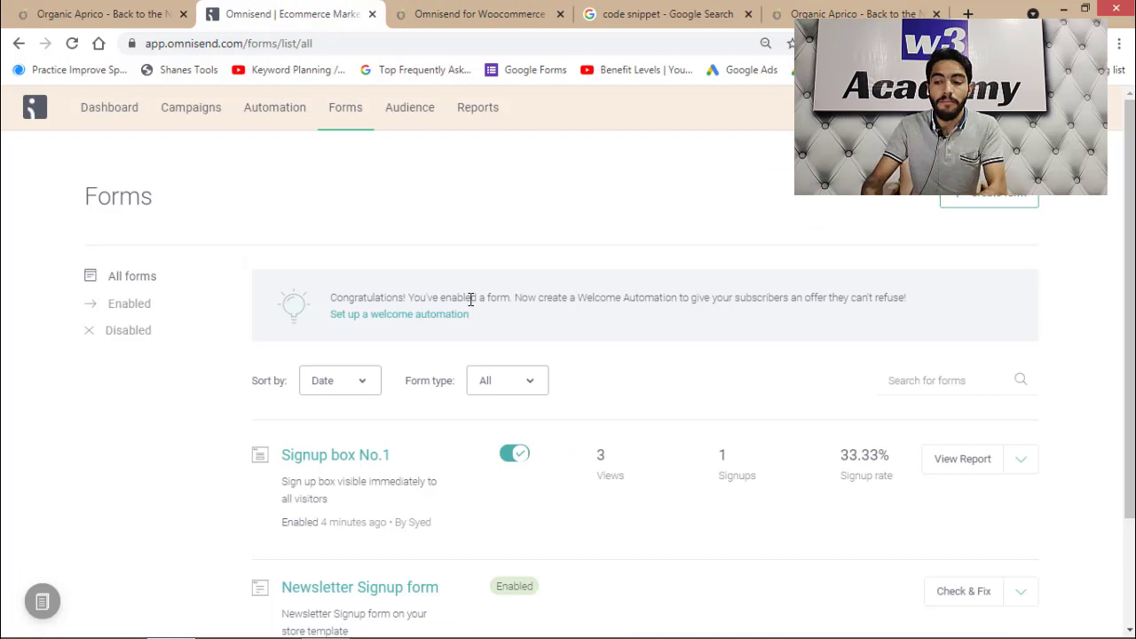
Glance at the Automation and Campaigns pages, then minimise the browser from the store tab
click(266, 119)
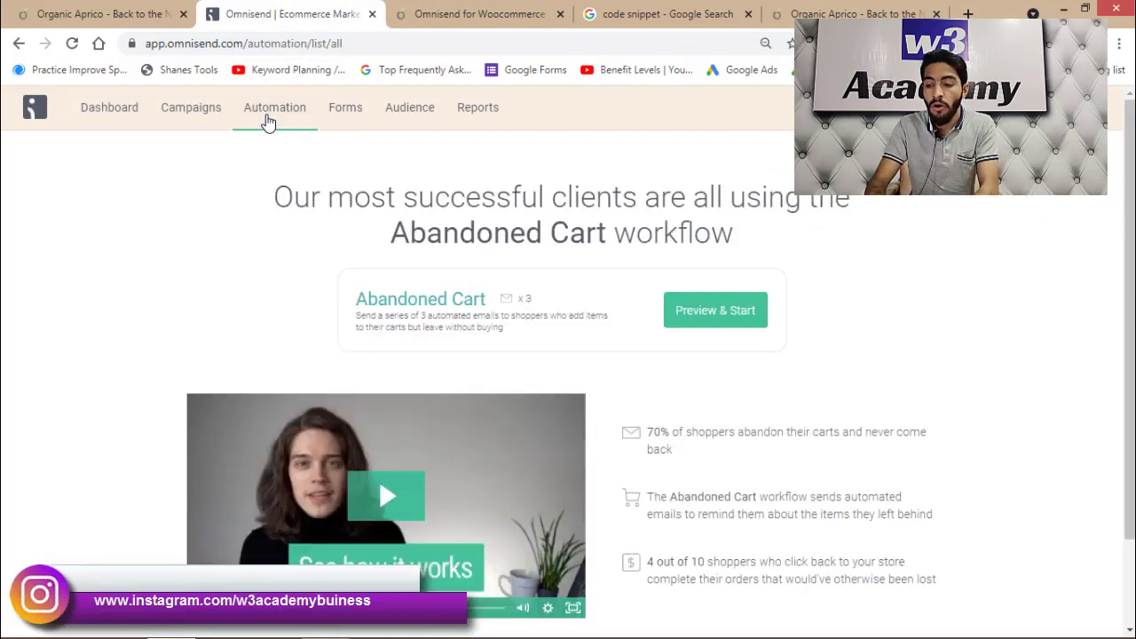
click(202, 116)
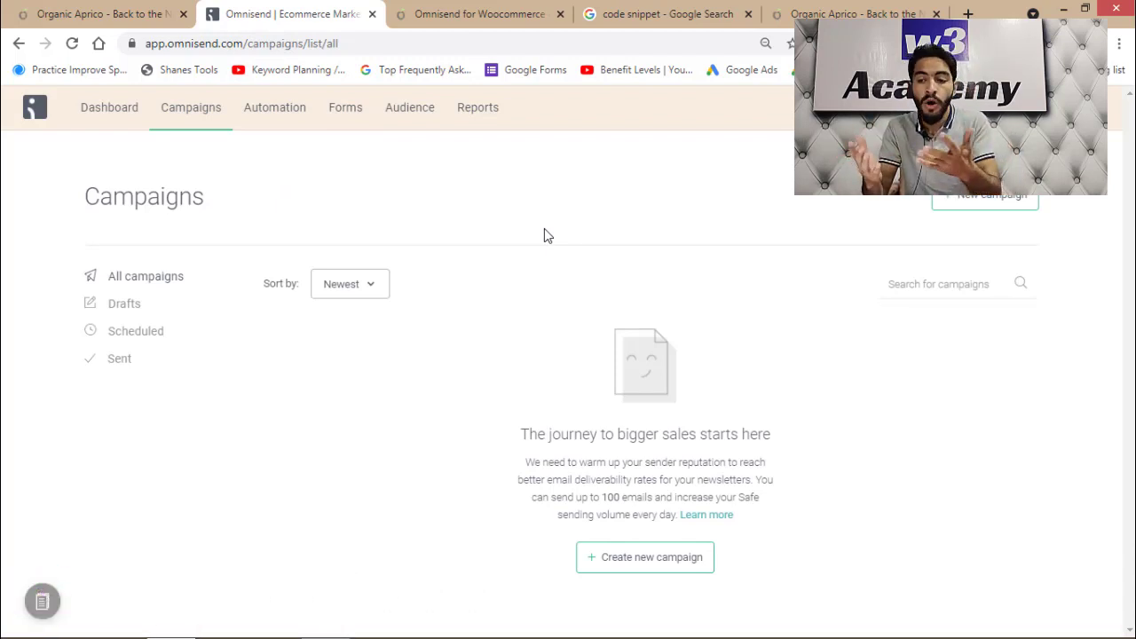
click(852, 13)
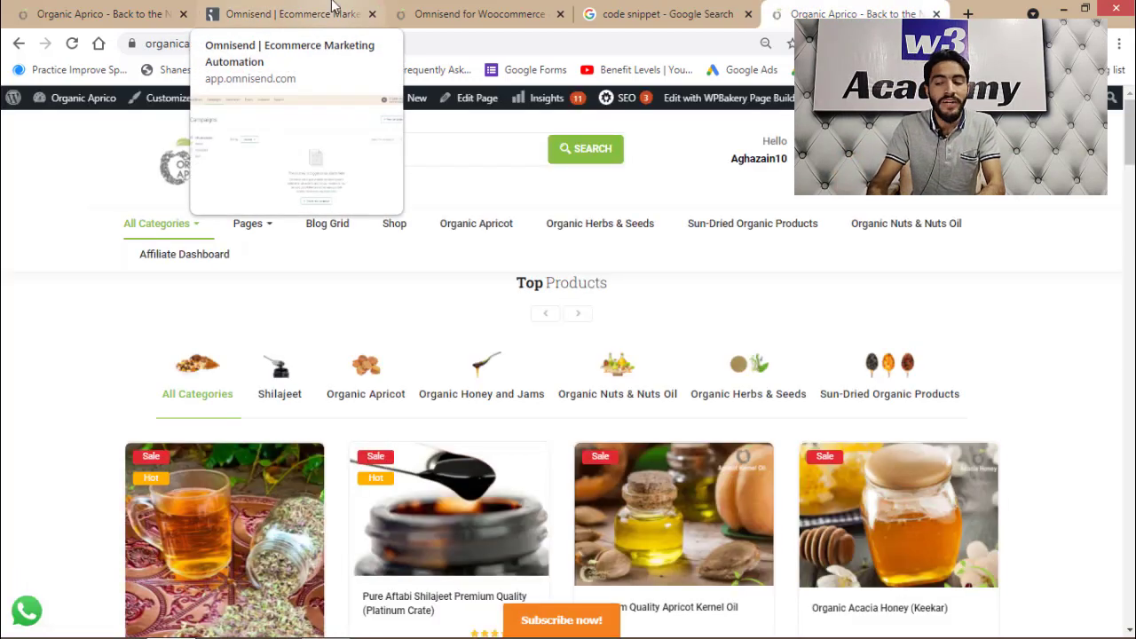
click(1063, 8)
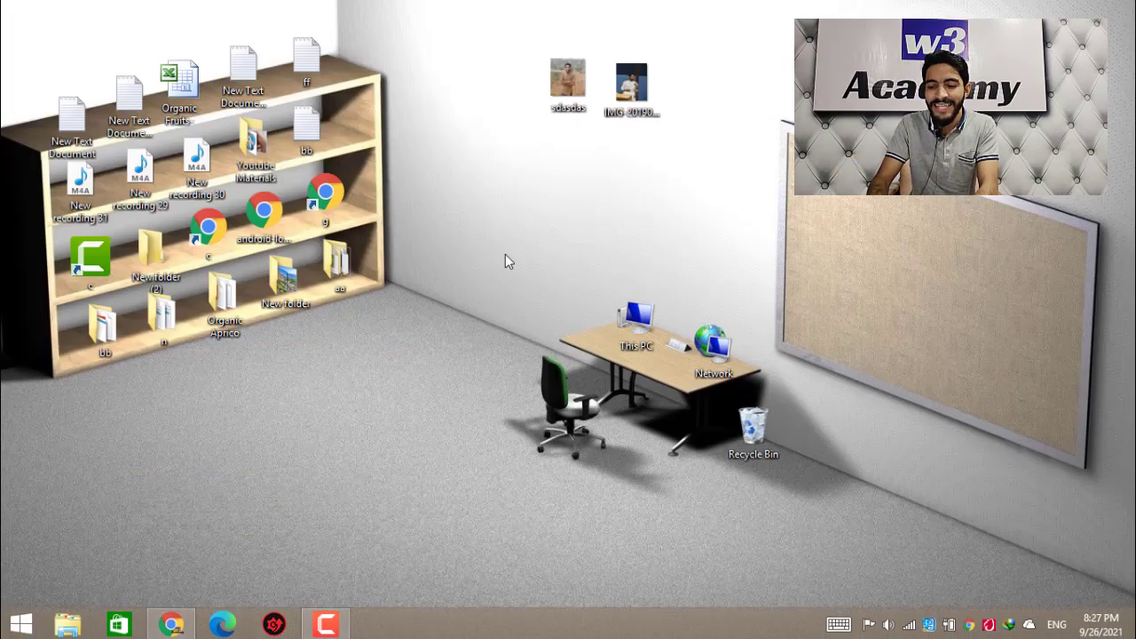